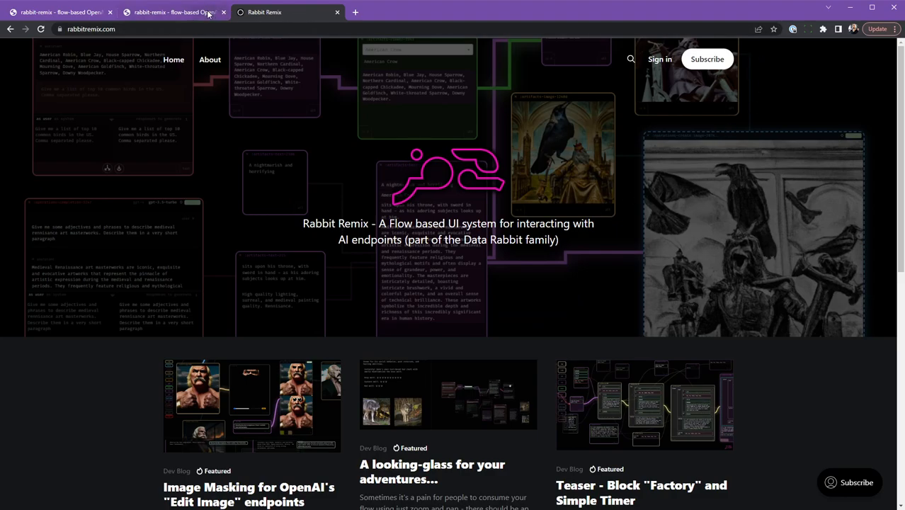
# - Switch to the flow canvas on localhost:8000 and choose eggs and finally milk in the grocery-list selector block
pyautogui.click(165, 12)
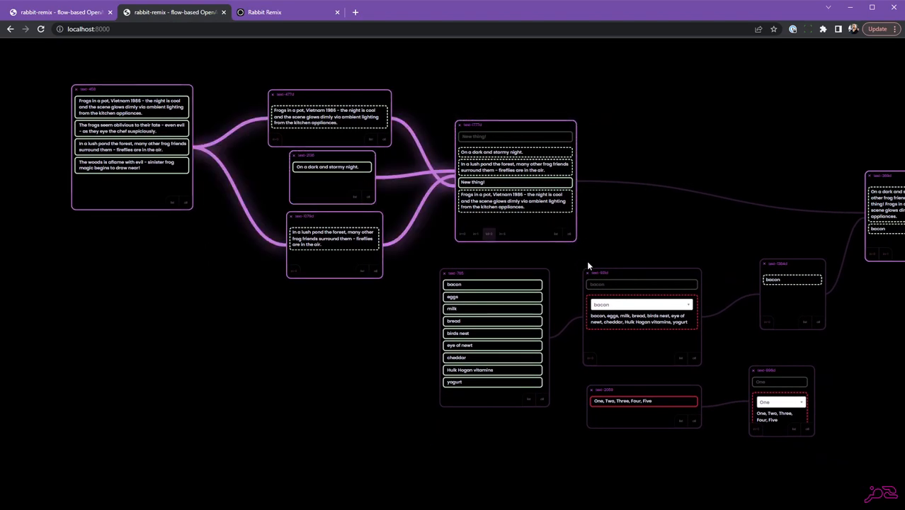
pyautogui.moveTo(759, 209); pyautogui.dragTo(695, 216)
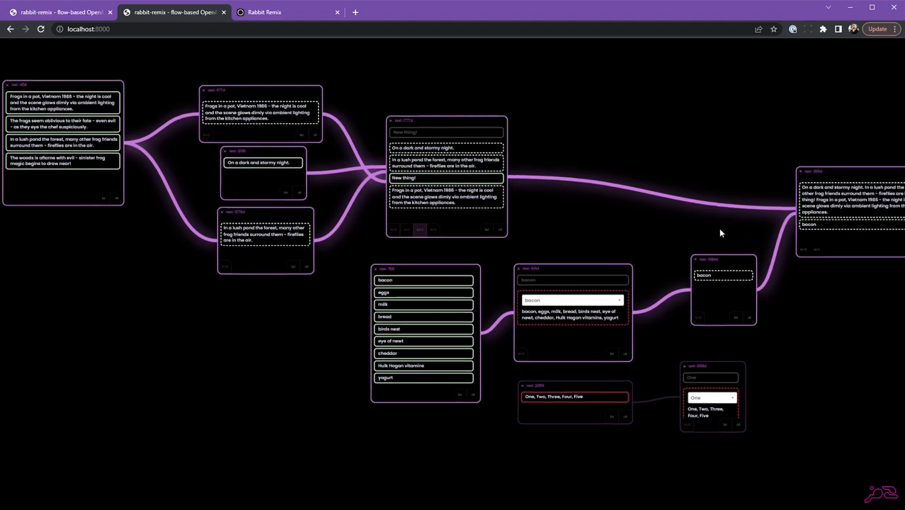
pyautogui.click(545, 310)
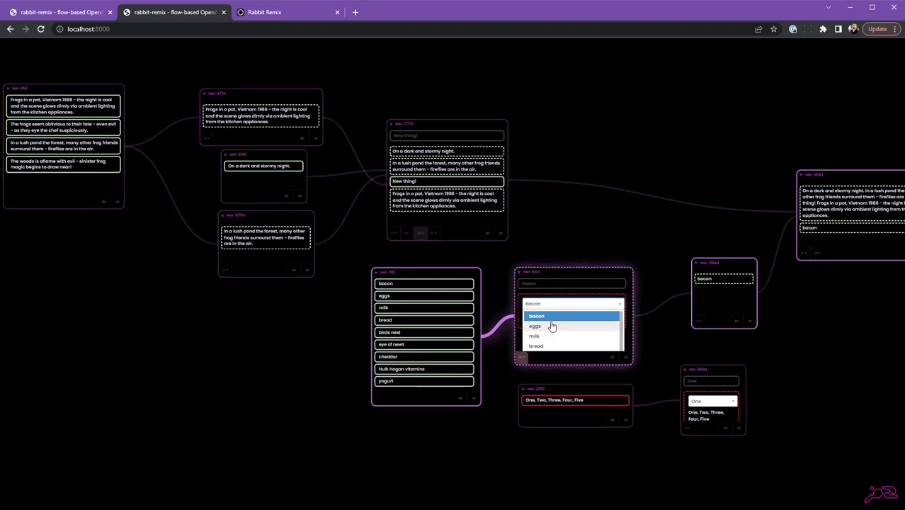
pyautogui.click(551, 326)
pyautogui.click(552, 310)
pyautogui.click(554, 336)
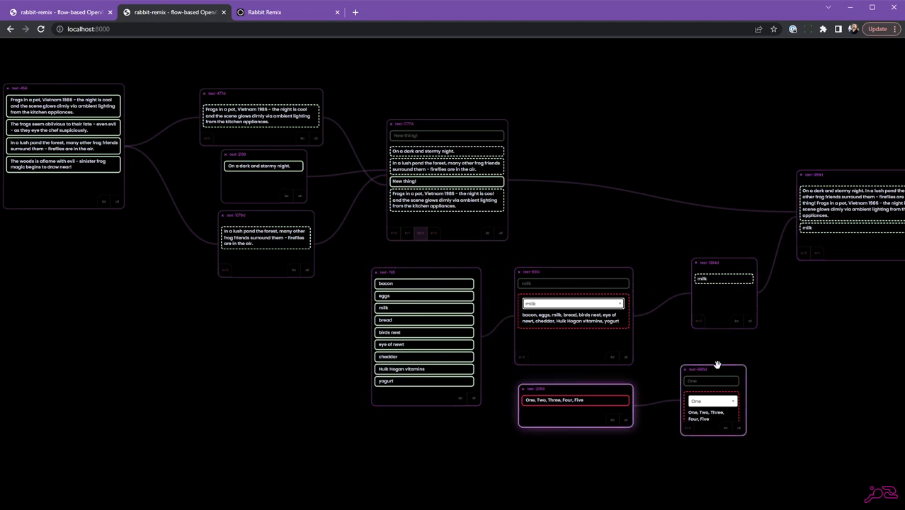
# - Collapse the first and last source blocks feeding the combined frog-story text block, and expand them again
pyautogui.moveTo(589, 226); pyautogui.dragTo(609, 230)
pyautogui.scroll(3, 599, 227)
pyautogui.scroll(-3, 598, 227)
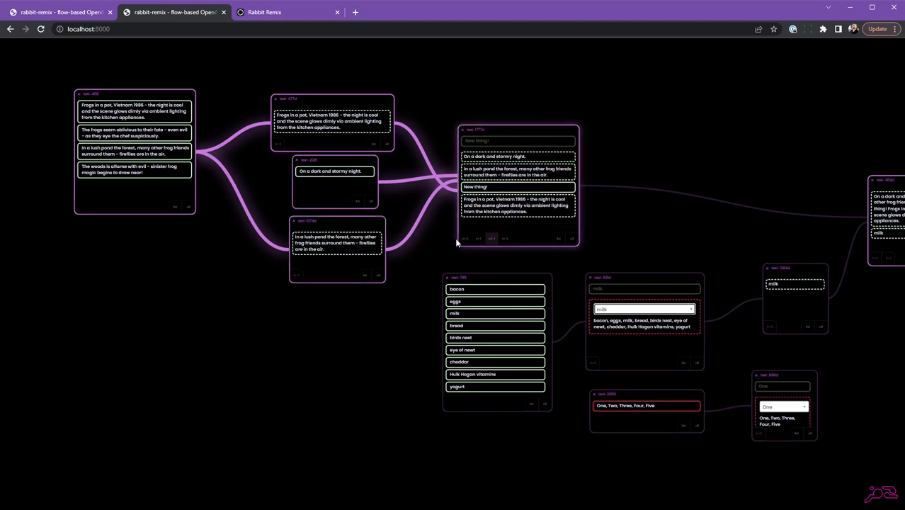
pyautogui.click(505, 241)
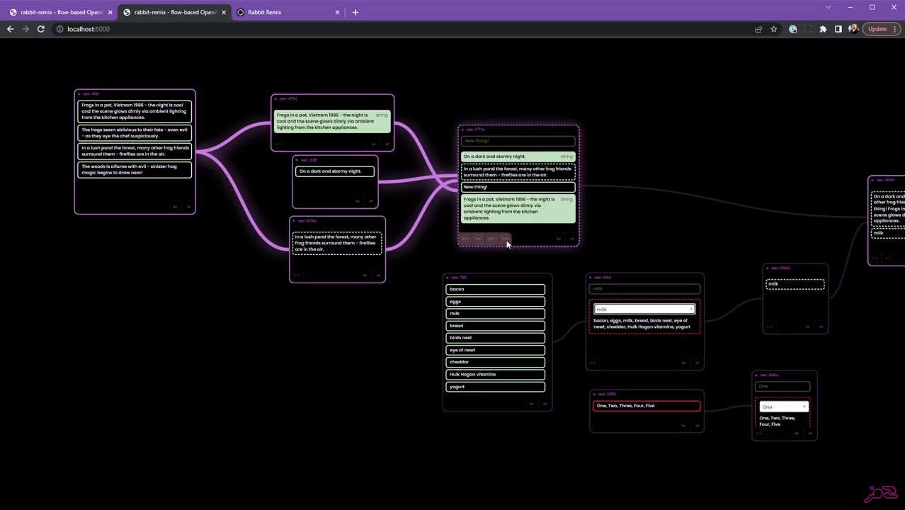
pyautogui.click(464, 236)
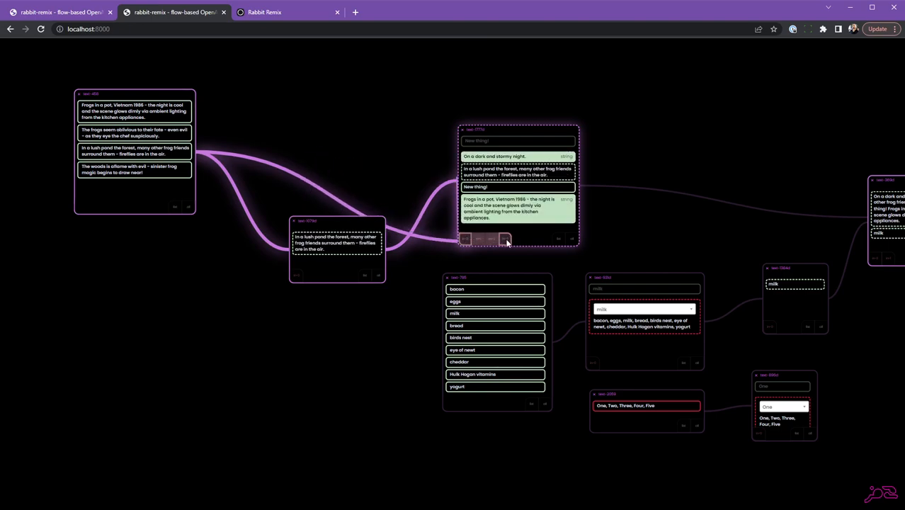
pyautogui.click(505, 240)
pyautogui.click(464, 240)
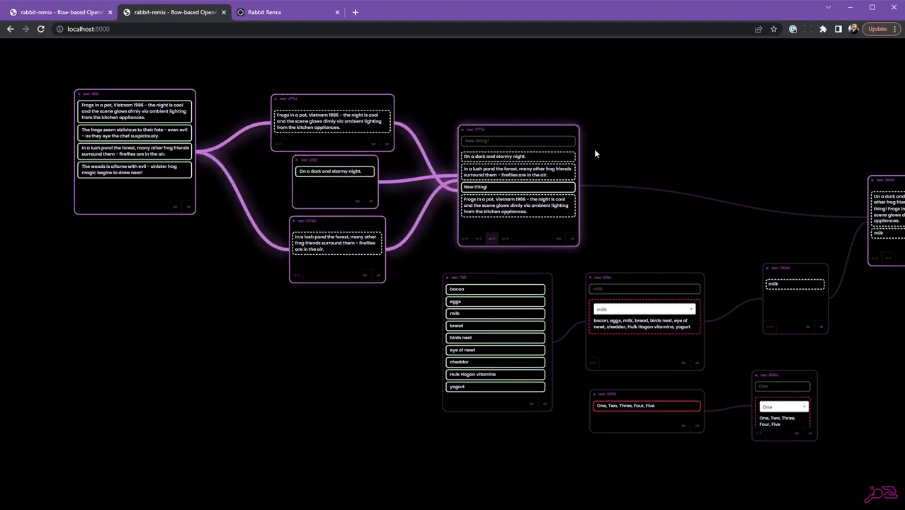
pyautogui.scroll(-5, 617, 148)
pyautogui.scroll(5, 623, 156)
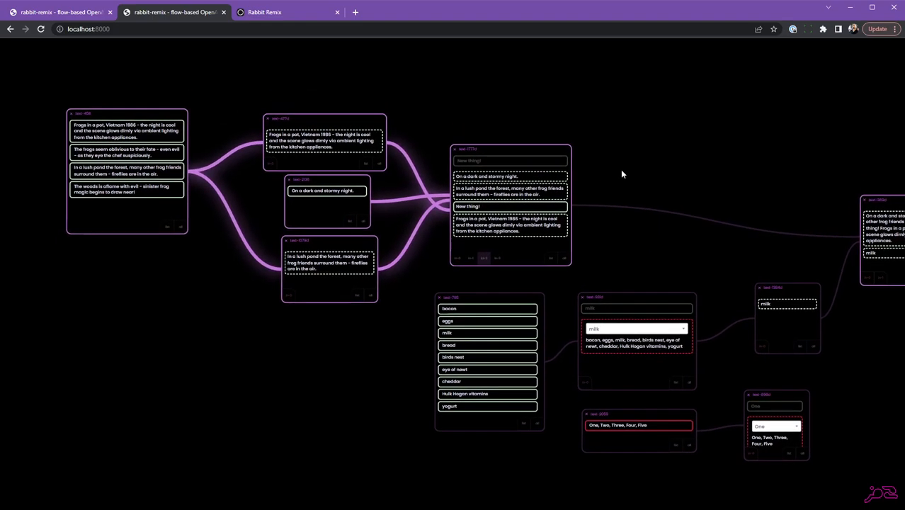
pyautogui.moveTo(616, 178); pyautogui.dragTo(616, 173)
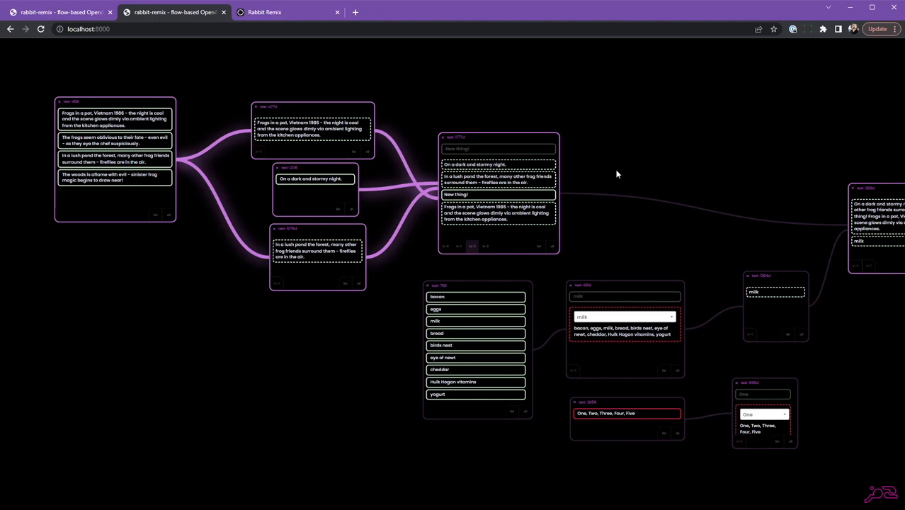
pyautogui.moveTo(616, 174)
pyautogui.mouseDown()
pyautogui.moveTo(596, 146)
pyautogui.moveTo(618, 165)
pyautogui.mouseUp()
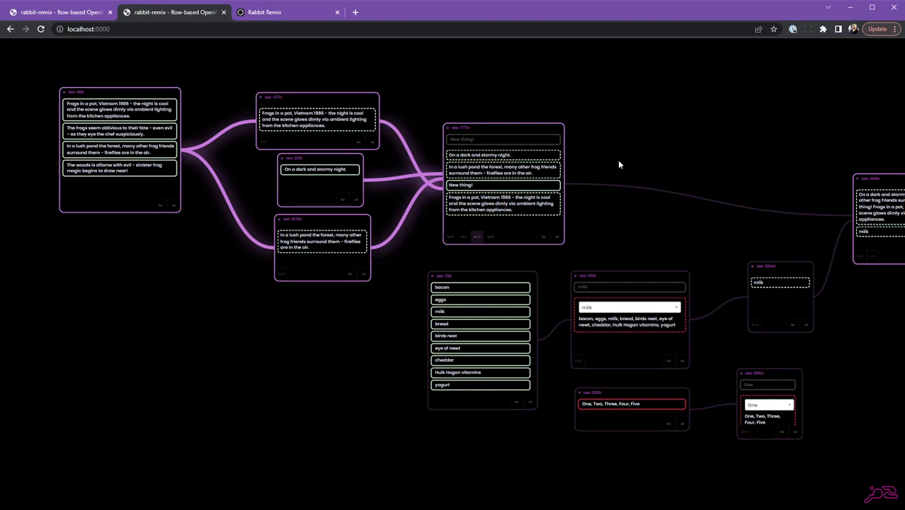
pyautogui.moveTo(618, 164)
pyautogui.mouseDown()
pyautogui.moveTo(682, 187)
pyautogui.moveTo(592, 173)
pyautogui.moveTo(612, 171)
pyautogui.mouseUp()
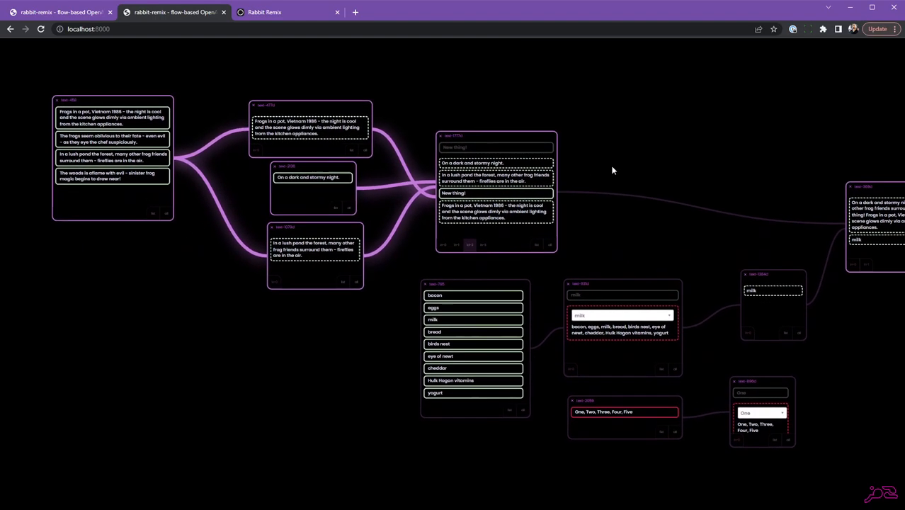
pyautogui.moveTo(681, 154); pyautogui.dragTo(603, 158)
pyautogui.scroll(-2, 671, 147)
pyautogui.scroll(-2, 656, 154)
# - Reload the page to get an empty canvas, and add an enlarged chat block to it
pyautogui.click(41, 29)
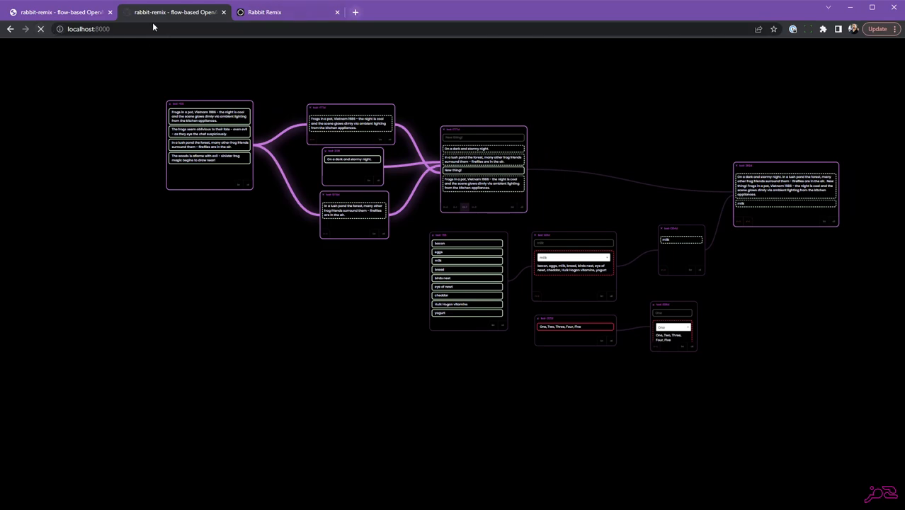
pyautogui.click(41, 29)
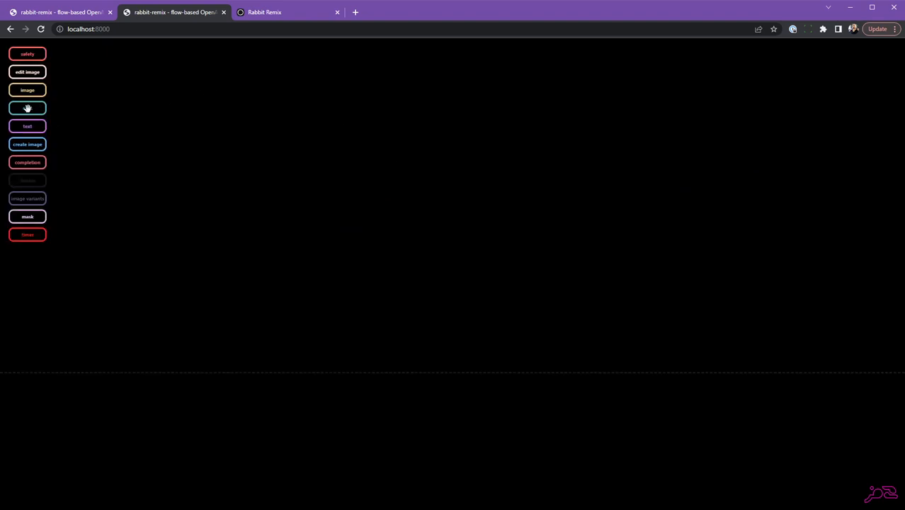
pyautogui.moveTo(26, 106); pyautogui.dragTo(162, 118)
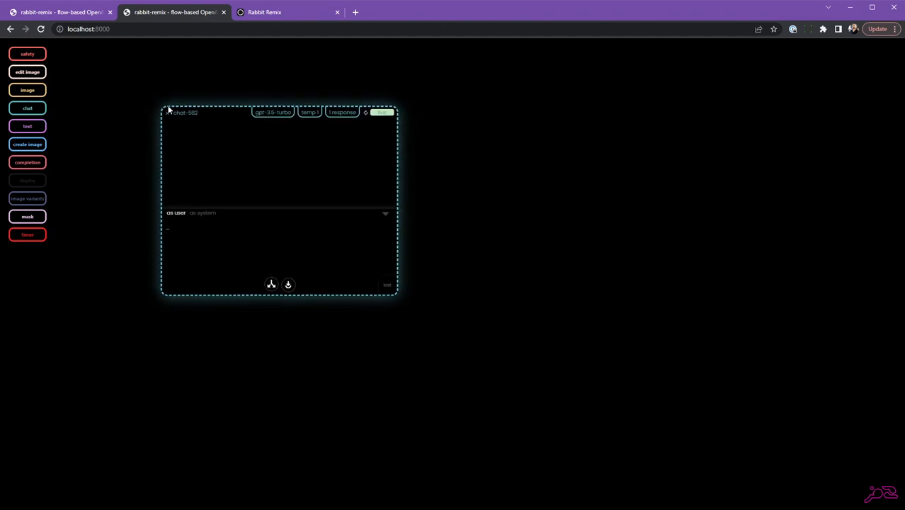
pyautogui.moveTo(373, 281); pyautogui.dragTo(398, 432)
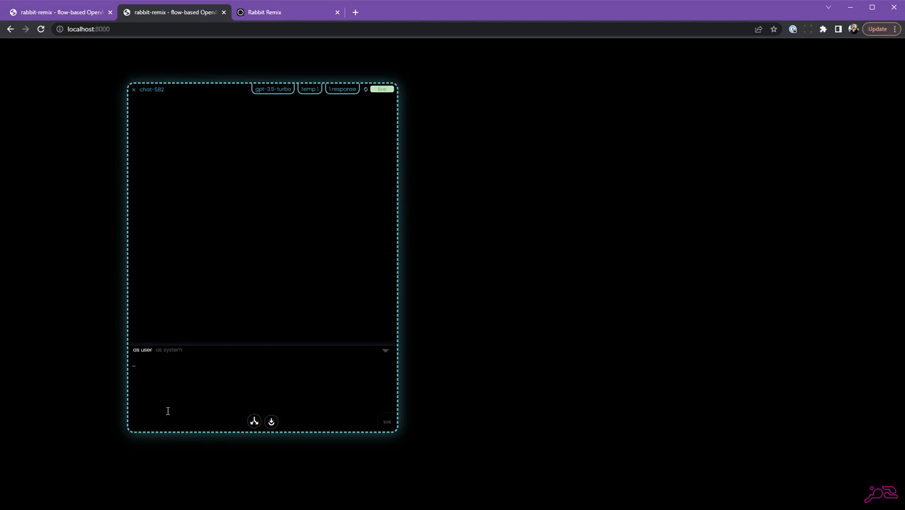
# - Send the user message "Hey, lets talk about wolves!" to the gpt-3.5-turbo chat block
pyautogui.click(272, 90)
pyautogui.click(179, 369)
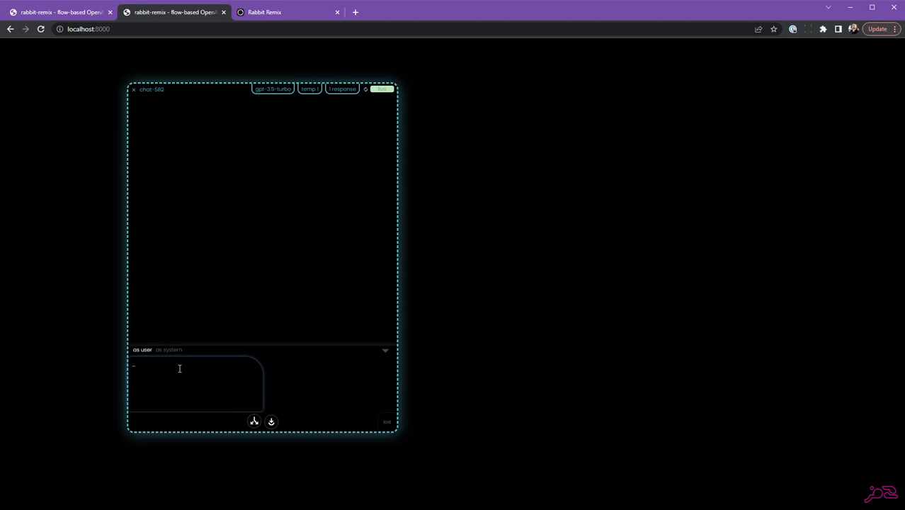
pyautogui.write('Hey, lets to')
pyautogui.press('Return')
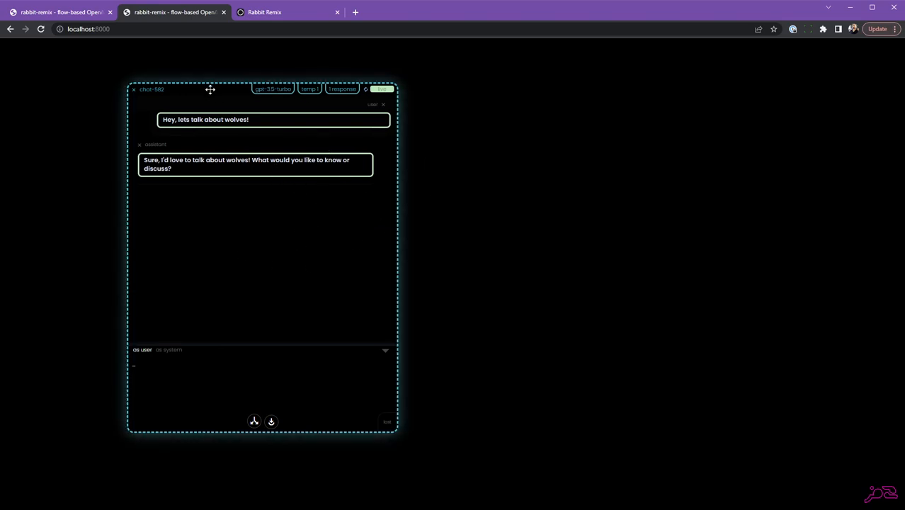
# - Reposition the chat block and send it the follow-up message "North American common ones?"
pyautogui.moveTo(209, 89); pyautogui.dragTo(179, 72)
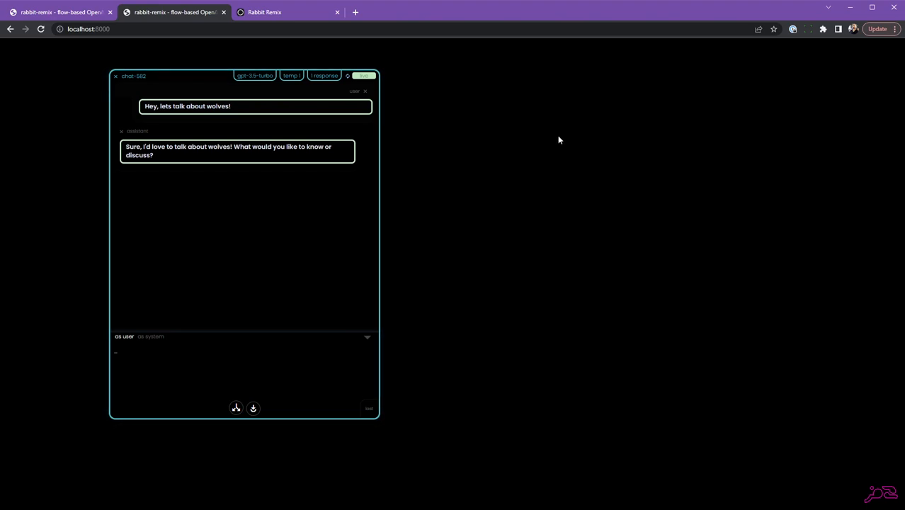
pyautogui.scroll(-3, 510, 142)
pyautogui.scroll(3, 507, 147)
pyautogui.moveTo(496, 167); pyautogui.dragTo(501, 164)
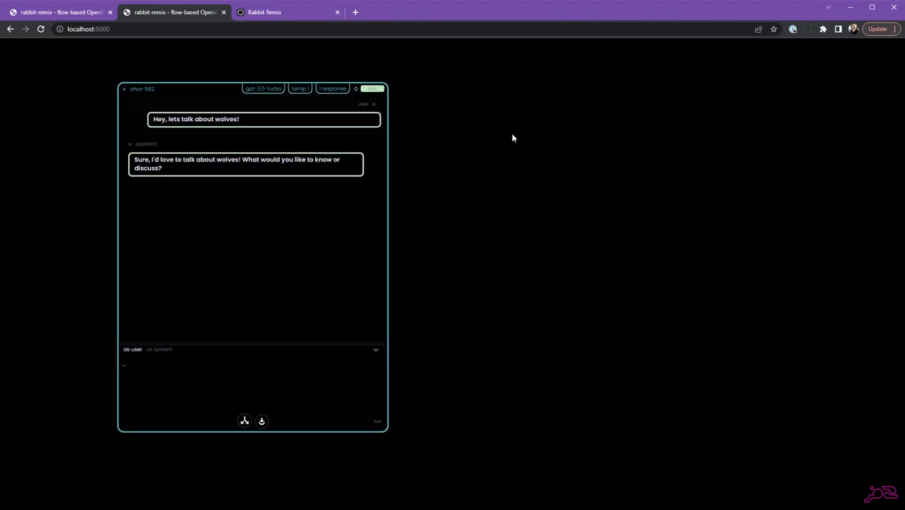
pyautogui.click(163, 373)
pyautogui.write('North AMeerican common ones?')
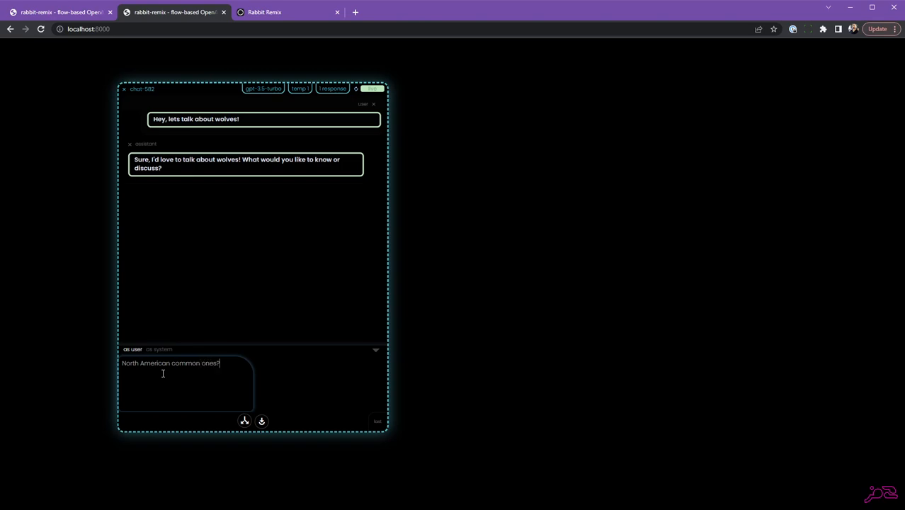
pyautogui.press('Return')
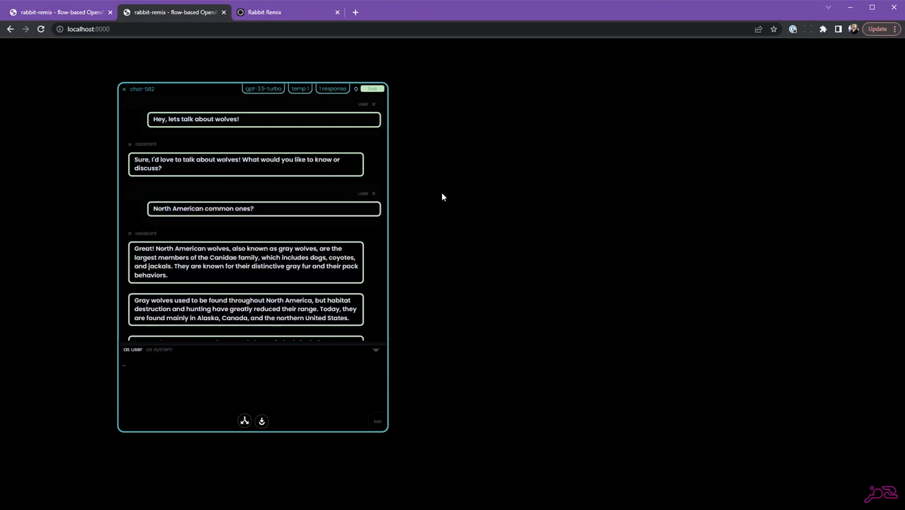
# - Enlarge the chat block until the assistant's whole reply about gray wolves fits inside it
pyautogui.scroll(-1, 463, 215)
pyautogui.scroll(-1, 462, 220)
pyautogui.moveTo(459, 218); pyautogui.dragTo(427, 194)
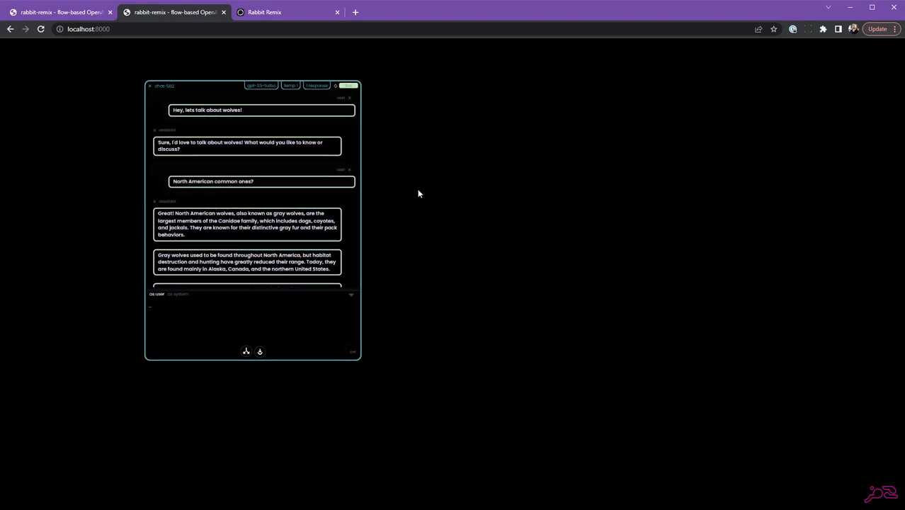
pyautogui.moveTo(345, 355); pyautogui.dragTo(366, 463)
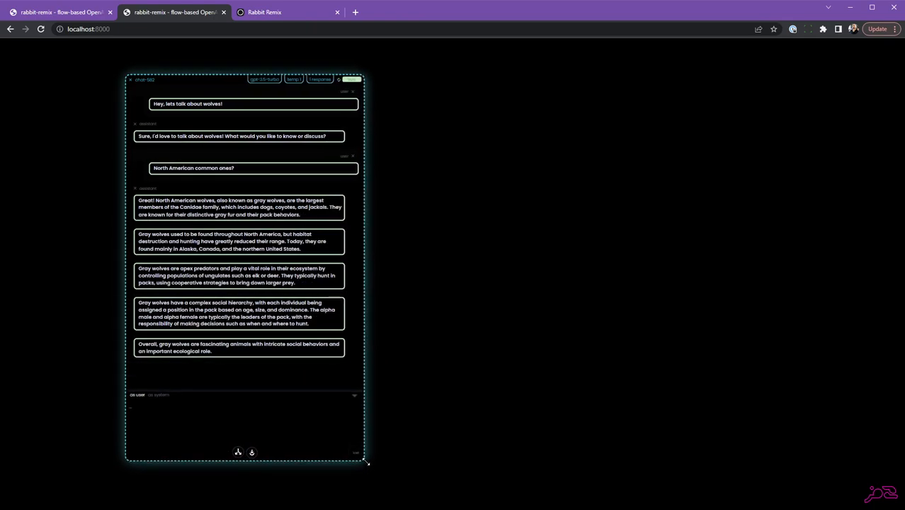
pyautogui.scroll(1, 425, 208)
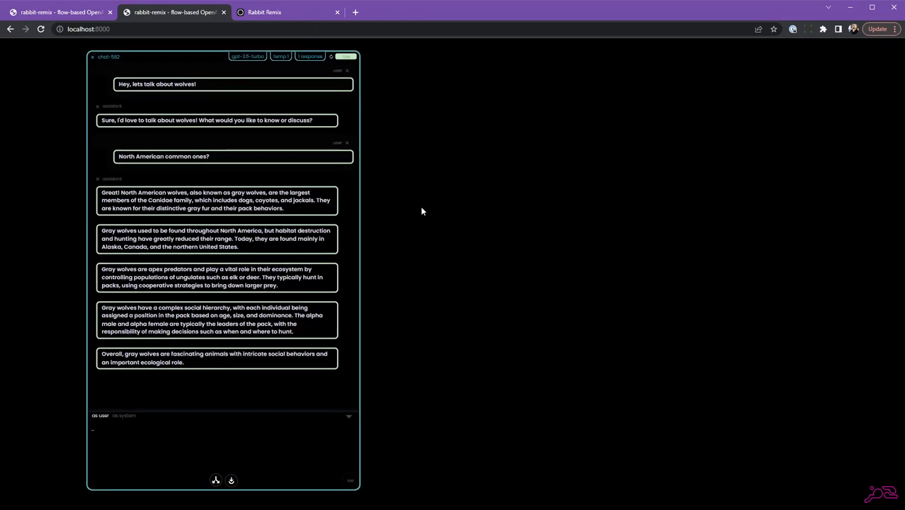
pyautogui.scroll(-1, 421, 210)
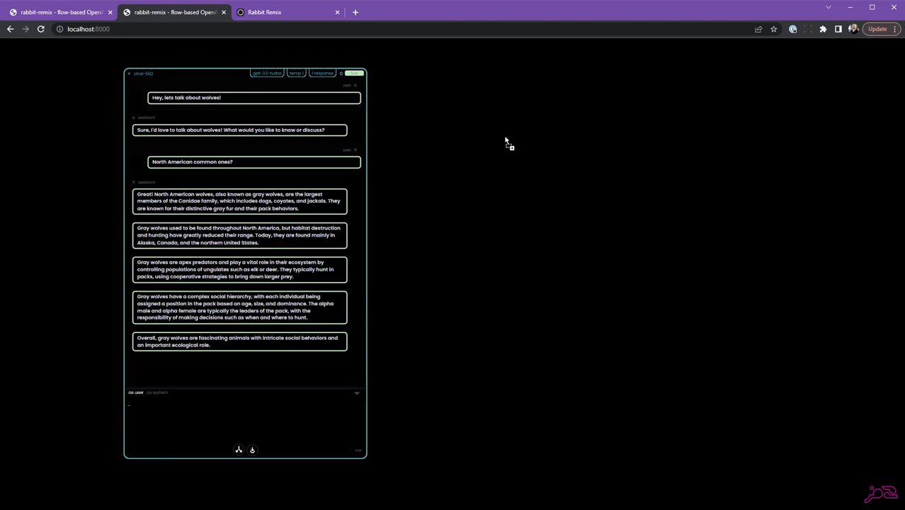
# - Pull the reply's first paragraph, "Great! North American wolves...", out of the chat as a linked text block and widen it
pyautogui.write('Great! North American wolves, also known as gray wolves, are the largest members of the Canidae family, which includes dogs, coyotes, and jackals. They are known for their distinctive gray fur and their pack behaviors.')
pyautogui.moveTo(518, 141); pyautogui.dragTo(462, 104)
pyautogui.moveTo(534, 176); pyautogui.dragTo(641, 175)
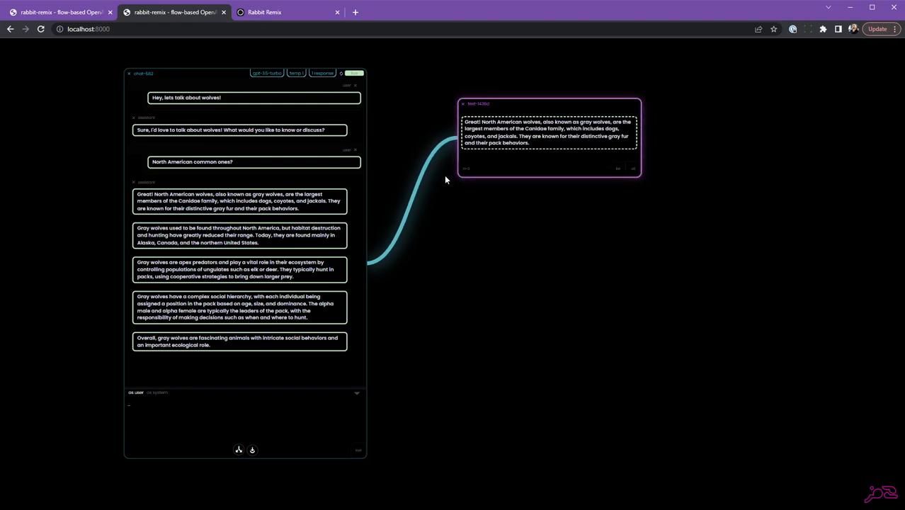
pyautogui.click(463, 167)
# - Pull the "complex social hierarchy" paragraph out as a second linked text block, widen it and place it beneath the first
pyautogui.moveTo(322, 307); pyautogui.dragTo(500, 210)
pyautogui.moveTo(545, 275); pyautogui.dragTo(681, 283)
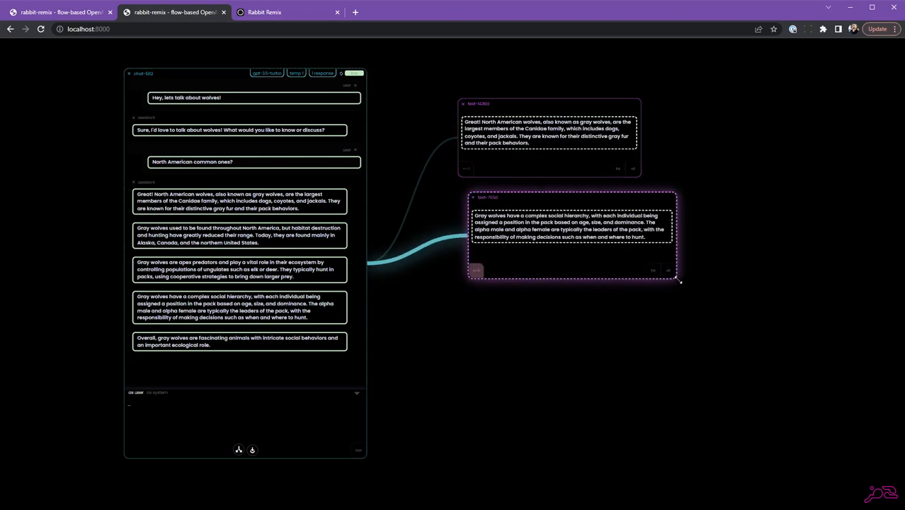
pyautogui.moveTo(521, 196); pyautogui.dragTo(498, 207)
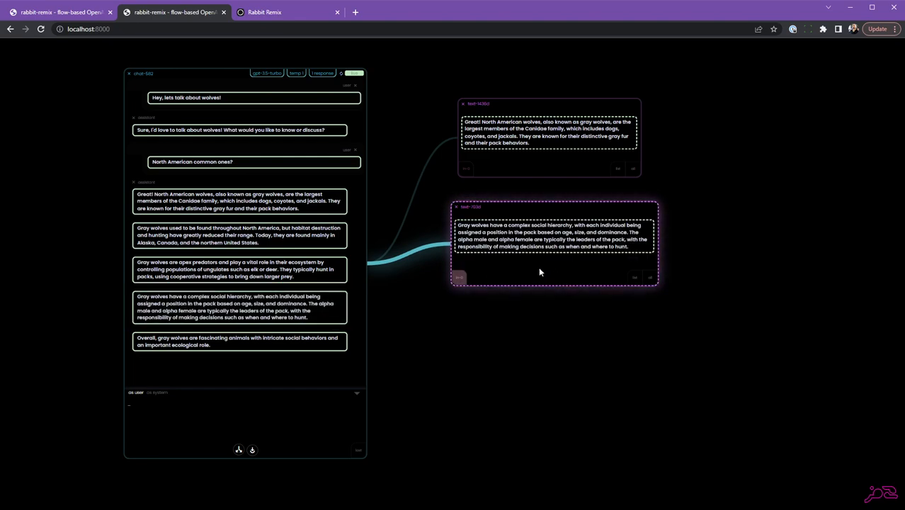
# - Add the line "More info for other prompt, etc." below the wolf hierarchy paragraph in the second text block, and enlarge the block
pyautogui.click(536, 265)
pyautogui.click(528, 231)
pyautogui.write('More info for other prompt, etc.')
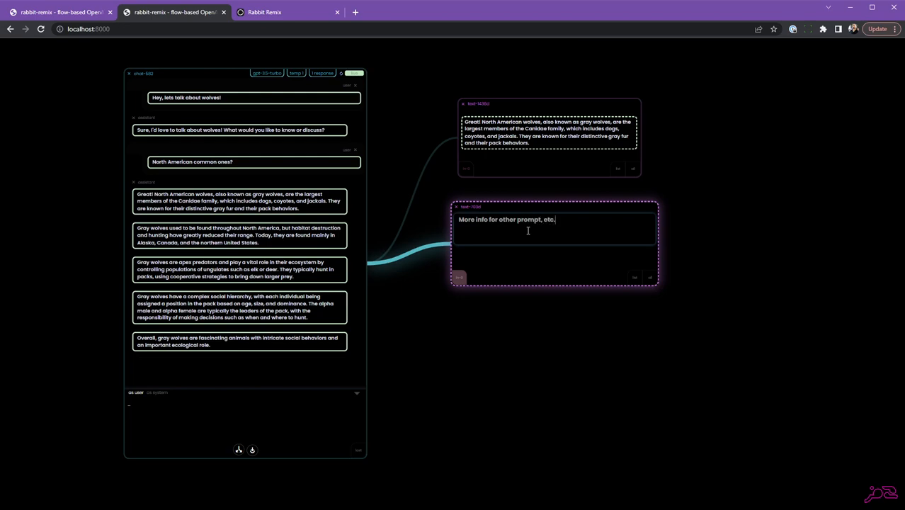
pyautogui.click(521, 331)
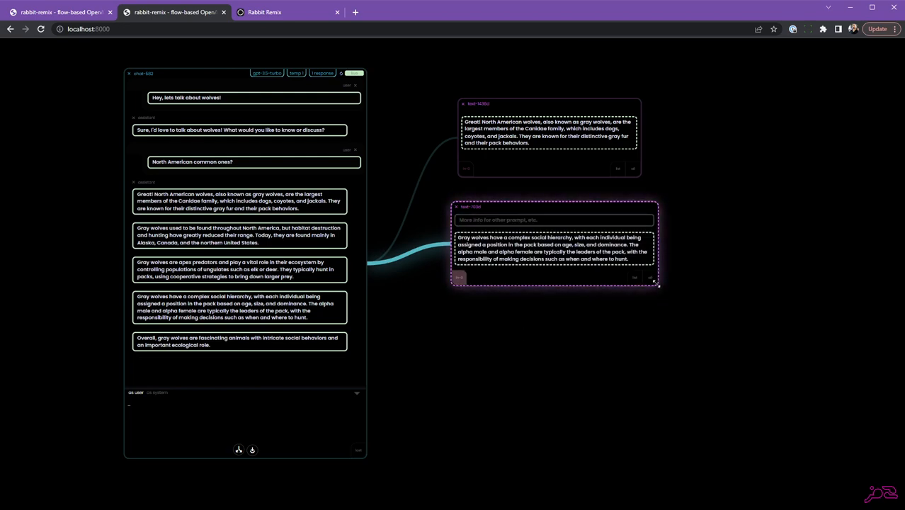
pyautogui.moveTo(656, 283); pyautogui.dragTo(662, 309)
pyautogui.moveTo(478, 219); pyautogui.dragTo(506, 252)
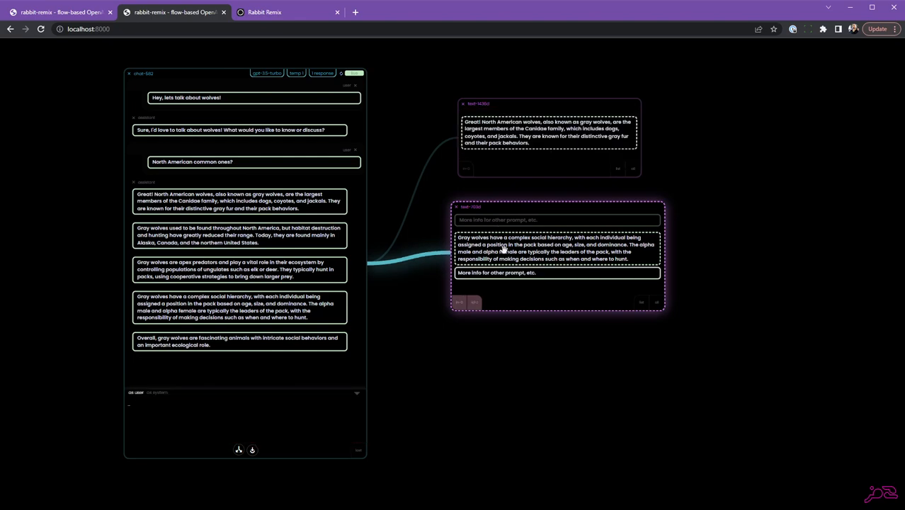
pyautogui.moveTo(496, 206); pyautogui.dragTo(498, 208)
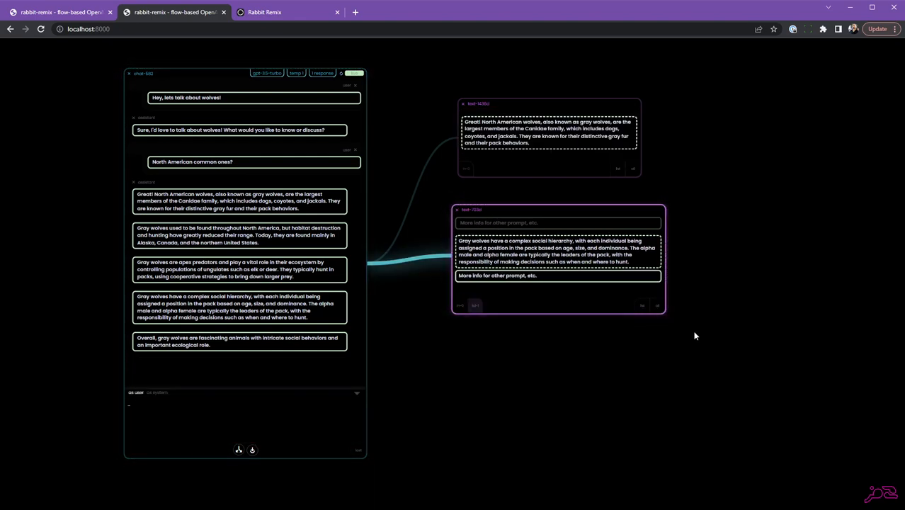
# - Output the second text block's joined text to a new enlarged block, and add the first wolf block's paragraph to the second block
pyautogui.moveTo(658, 305); pyautogui.dragTo(731, 197)
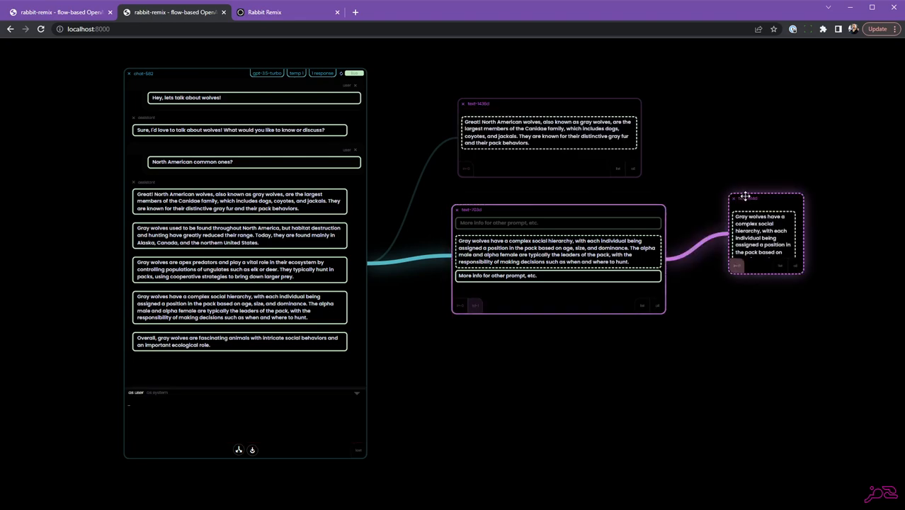
pyautogui.moveTo(794, 261); pyautogui.dragTo(883, 284)
pyautogui.moveTo(543, 128); pyautogui.dragTo(548, 259)
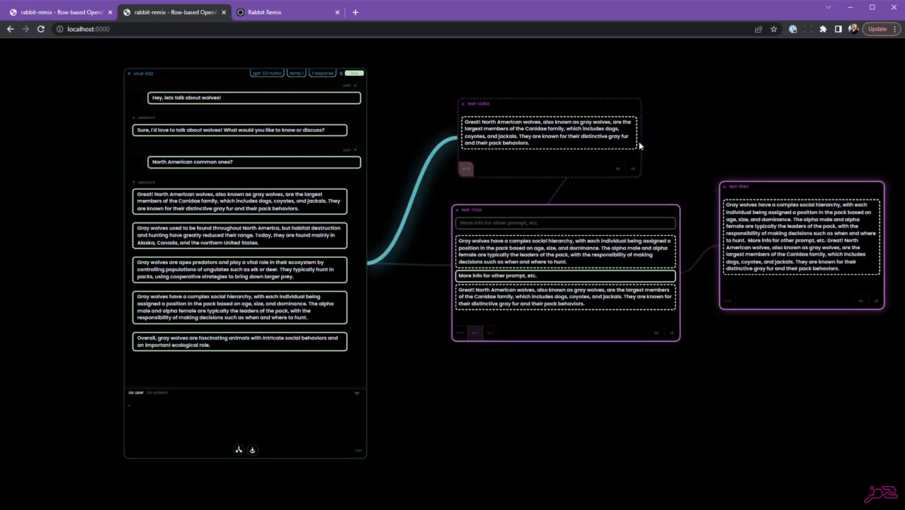
# - Send the follow-up question "Populations?" in the wolf chat
pyautogui.scroll(-2, 689, 154)
pyautogui.click(252, 368)
pyautogui.click(235, 379)
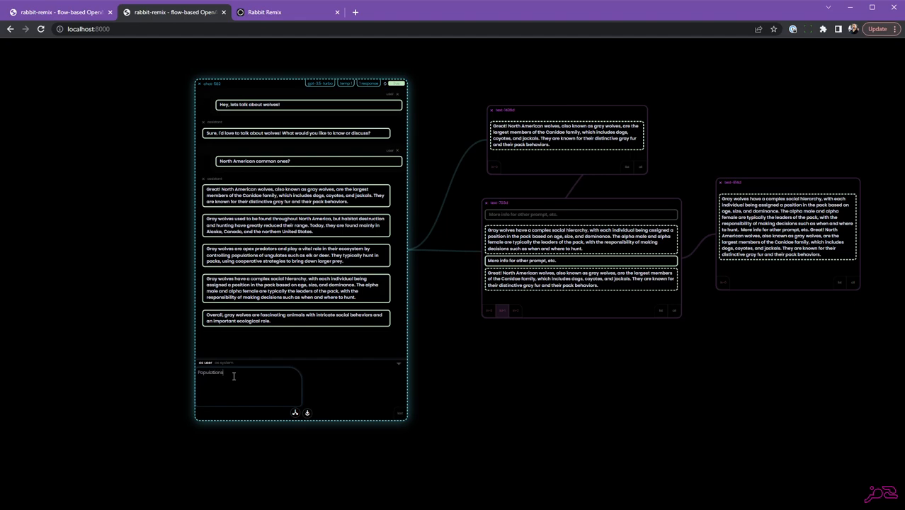
pyautogui.press('Return')
pyautogui.click(474, 352)
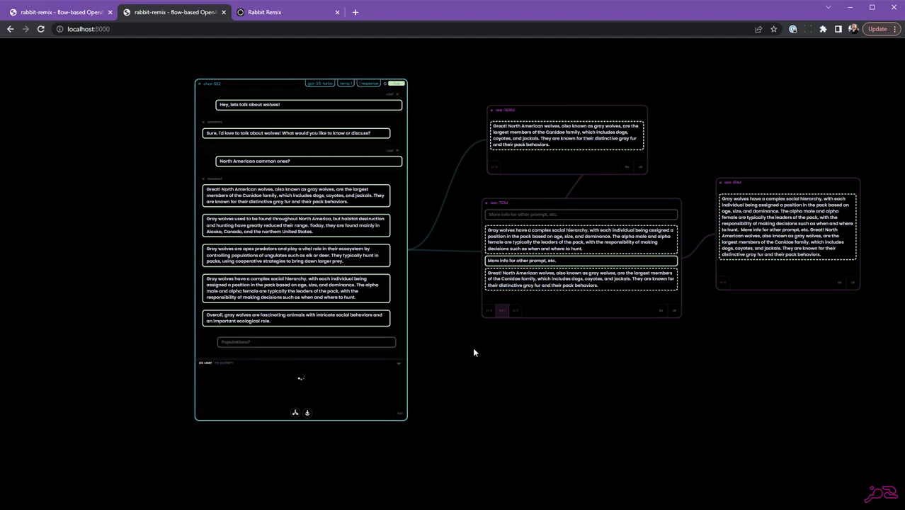
# - Move the first wolf text block, "Great! North American wolves...", slightly closer to the chat block
pyautogui.scroll(-2, 460, 272)
pyautogui.moveTo(458, 271); pyautogui.dragTo(332, 244)
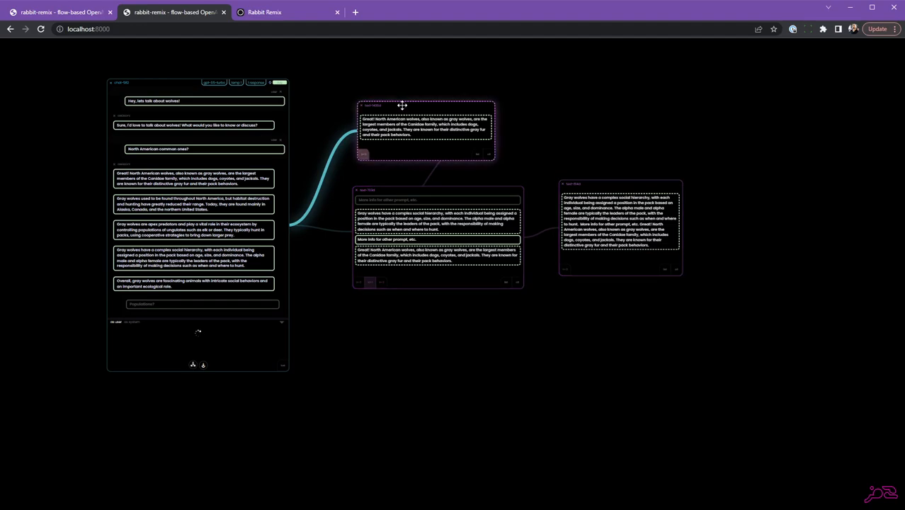
pyautogui.moveTo(400, 102); pyautogui.dragTo(373, 99)
pyautogui.scroll(-2, 365, 348)
pyautogui.moveTo(353, 339); pyautogui.dragTo(572, 334)
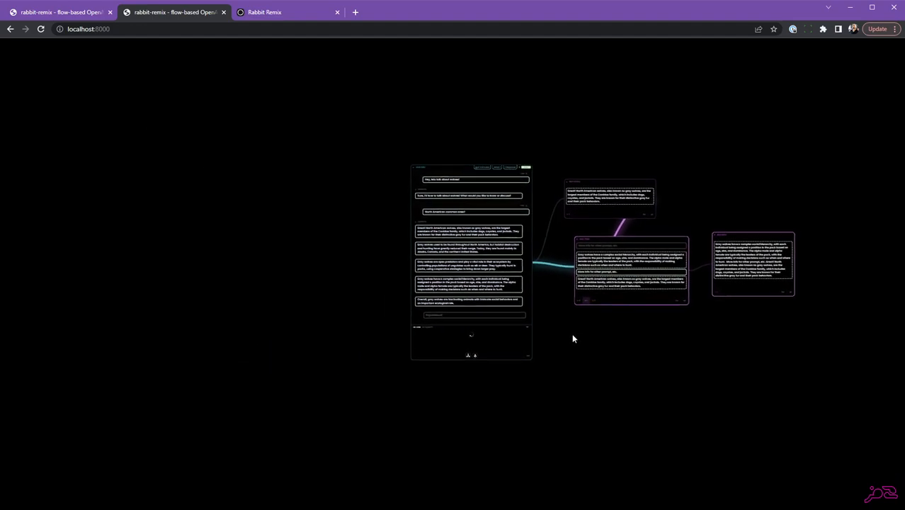
pyautogui.scroll(3, 584, 331)
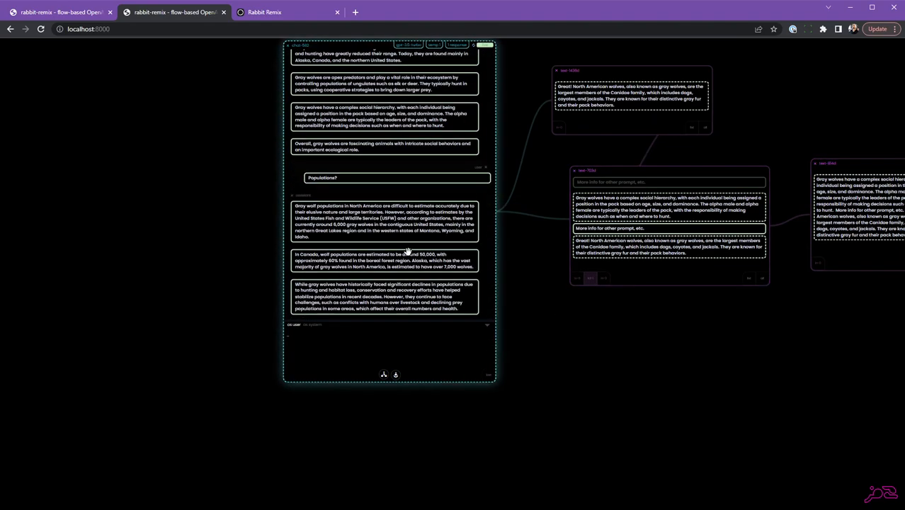
# - Create a text block in the empty space below the second text block, containing "Top 5 by population?"
pyautogui.rightClick(607, 374)
pyautogui.moveTo(700, 396); pyautogui.dragTo(575, 329)
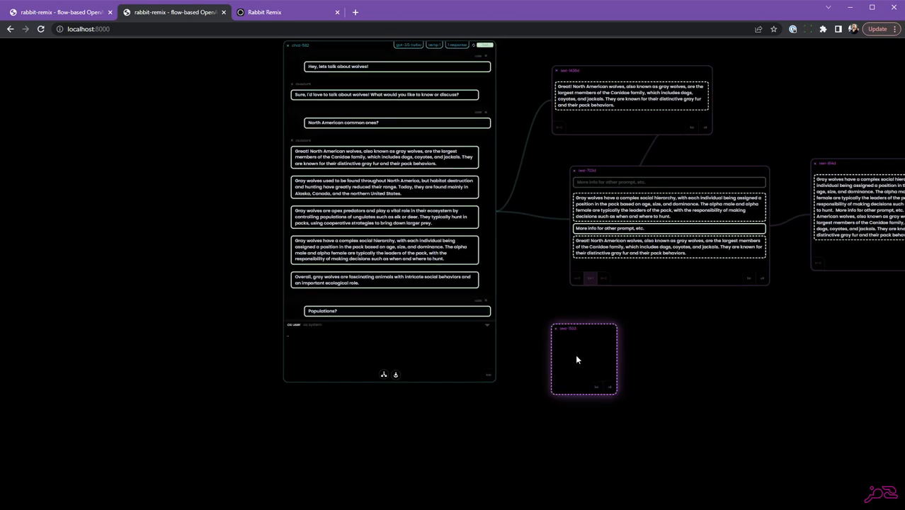
pyautogui.click(575, 349)
pyautogui.write('tion?')
pyautogui.click(766, 324)
# - Feed the "Top 5 by population?" block into the wolf chat as a linked prompt and shift the chat block slightly away from it
pyautogui.moveTo(587, 327); pyautogui.dragTo(359, 342)
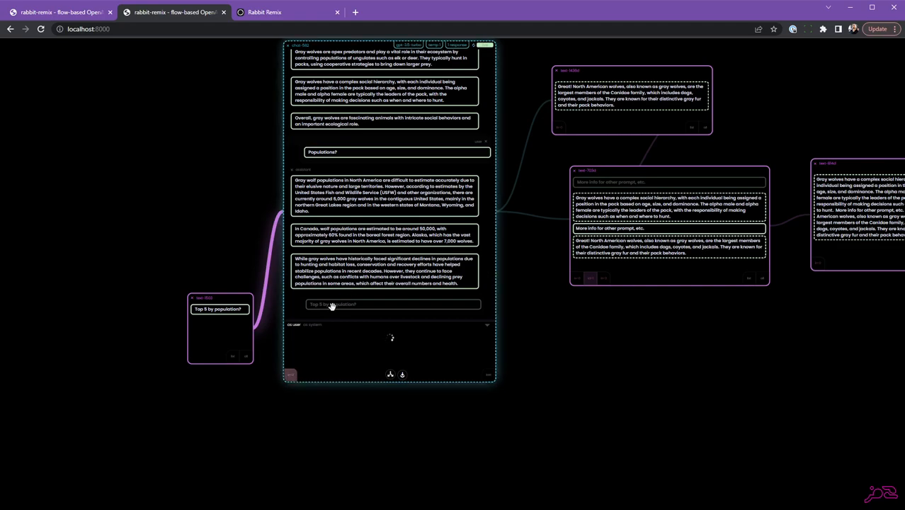
pyautogui.click(210, 296)
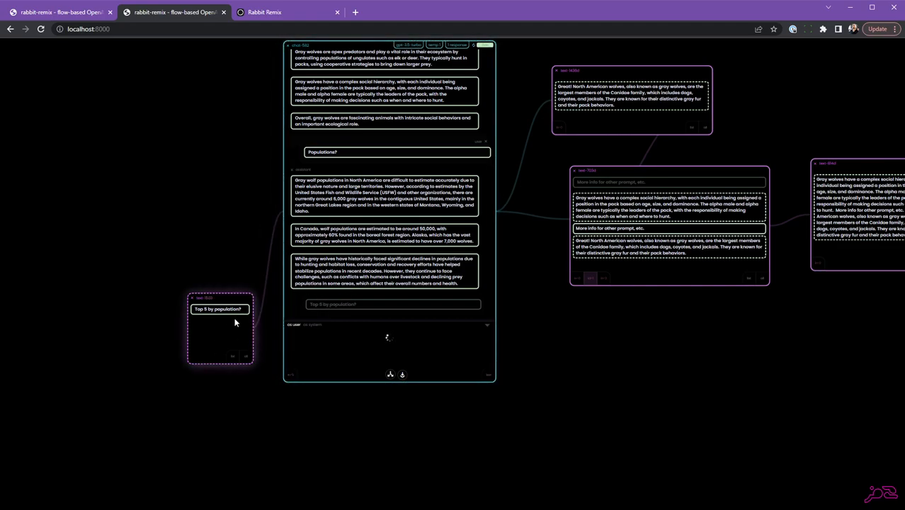
pyautogui.scroll(-2, 561, 319)
pyautogui.moveTo(550, 310); pyautogui.dragTo(566, 316)
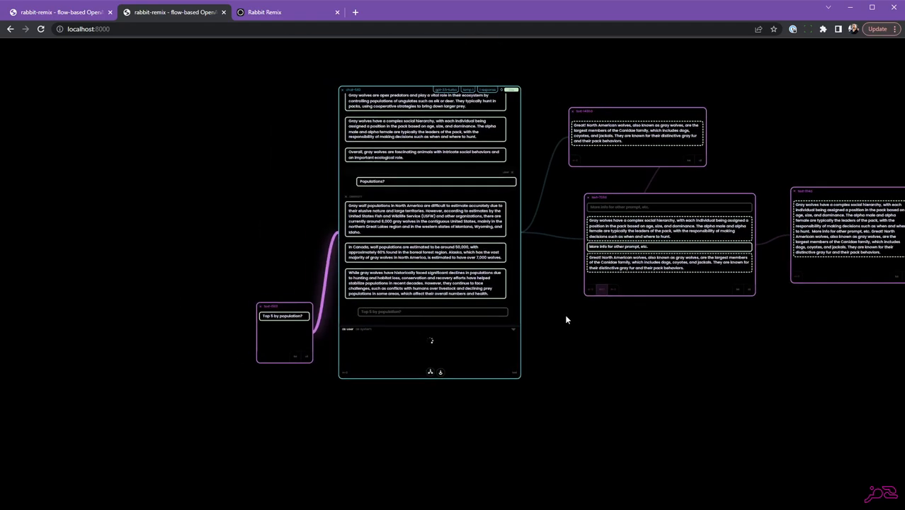
pyautogui.moveTo(409, 89); pyautogui.dragTo(428, 103)
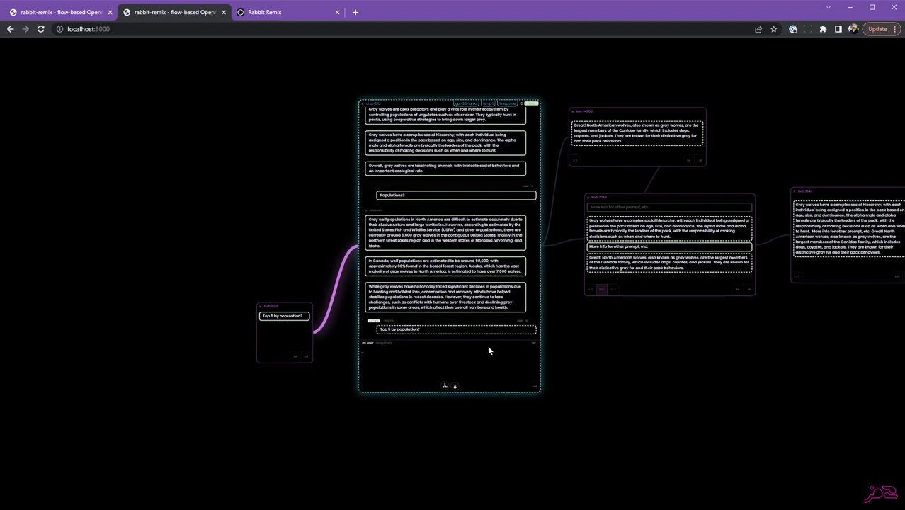
# - Collapse the wolf chat's message entry area to give its replies more room
pyautogui.scroll(3, 567, 343)
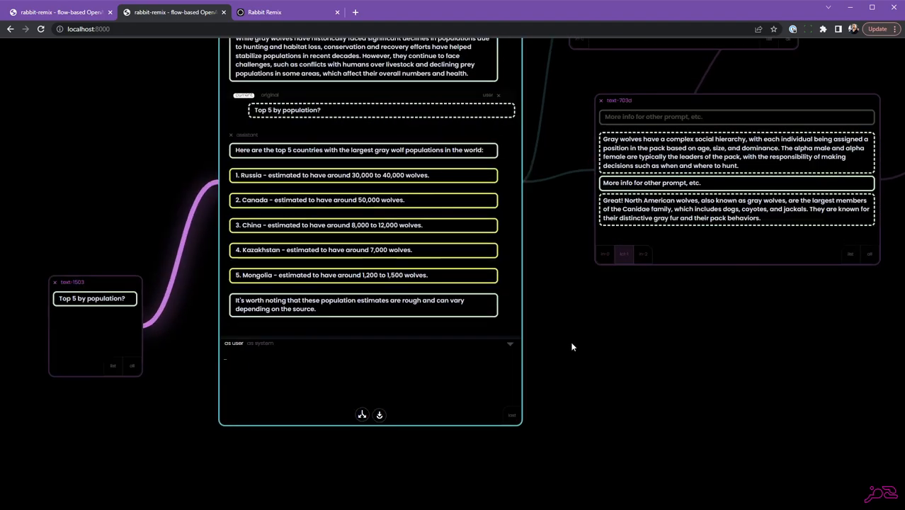
pyautogui.scroll(-3, 585, 326)
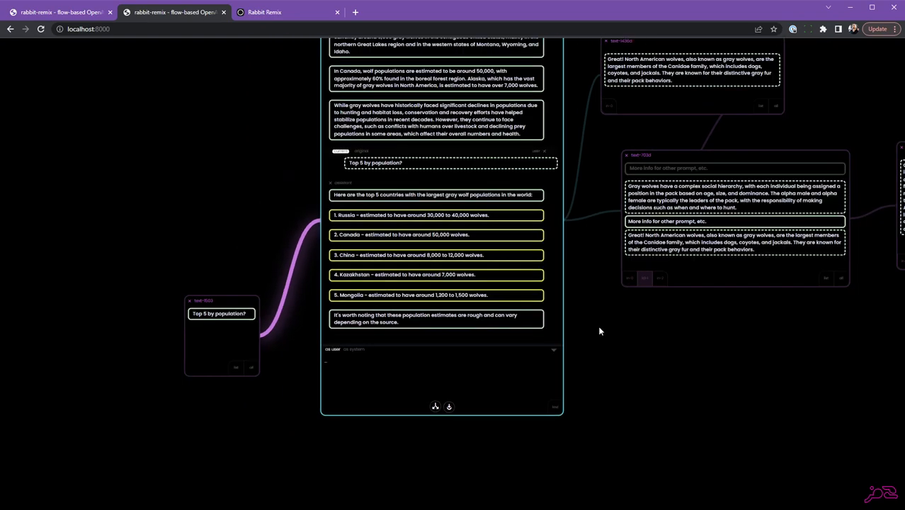
pyautogui.scroll(-2, 599, 331)
pyautogui.scroll(-3, 598, 331)
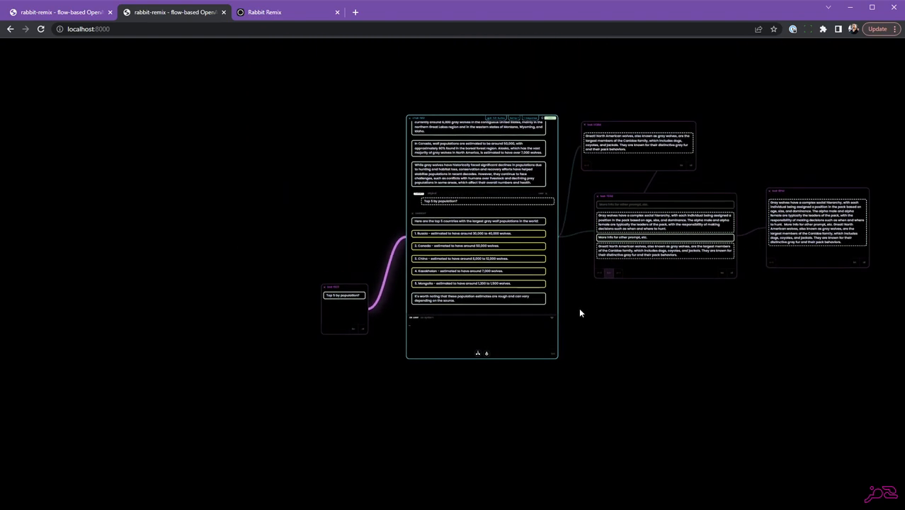
pyautogui.scroll(5, 555, 317)
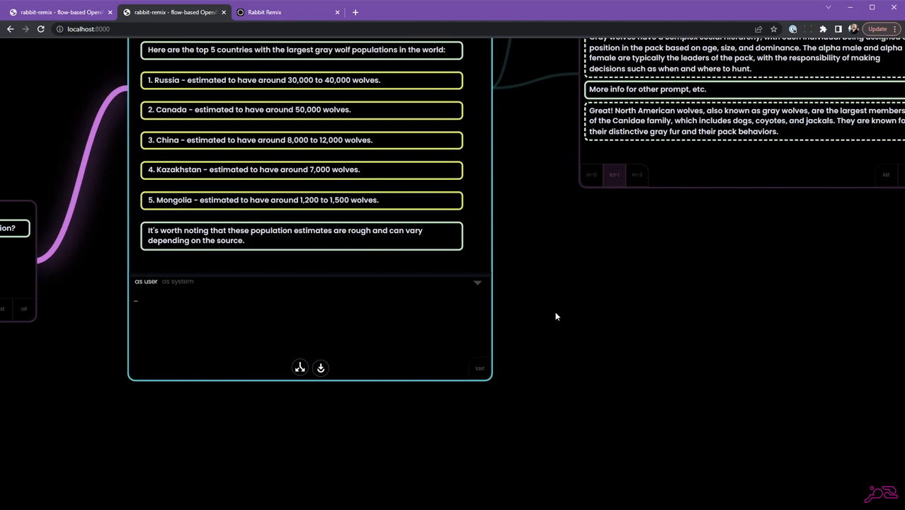
pyautogui.click(476, 283)
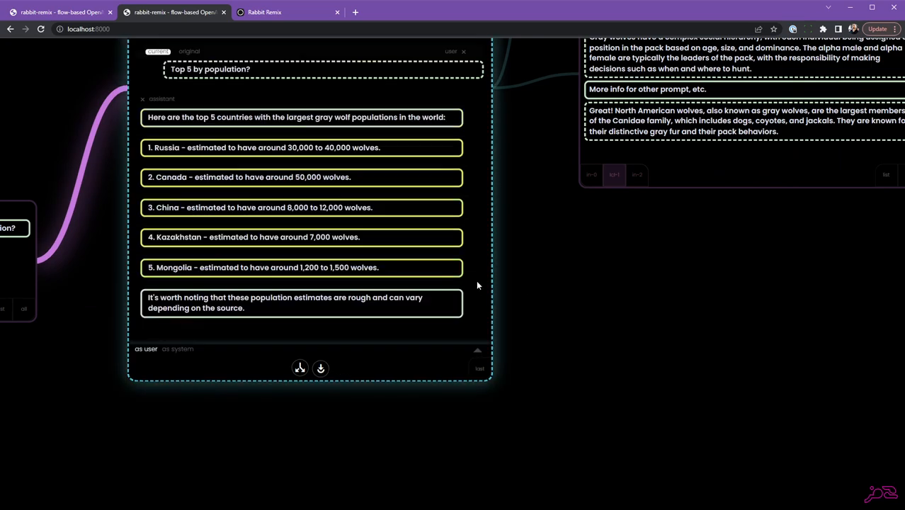
pyautogui.scroll(-3, 556, 318)
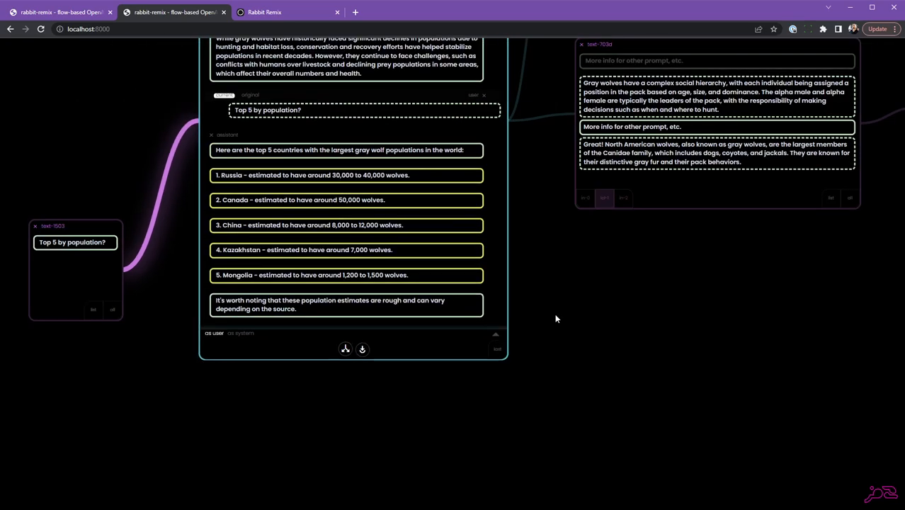
pyautogui.moveTo(574, 309); pyautogui.dragTo(592, 356)
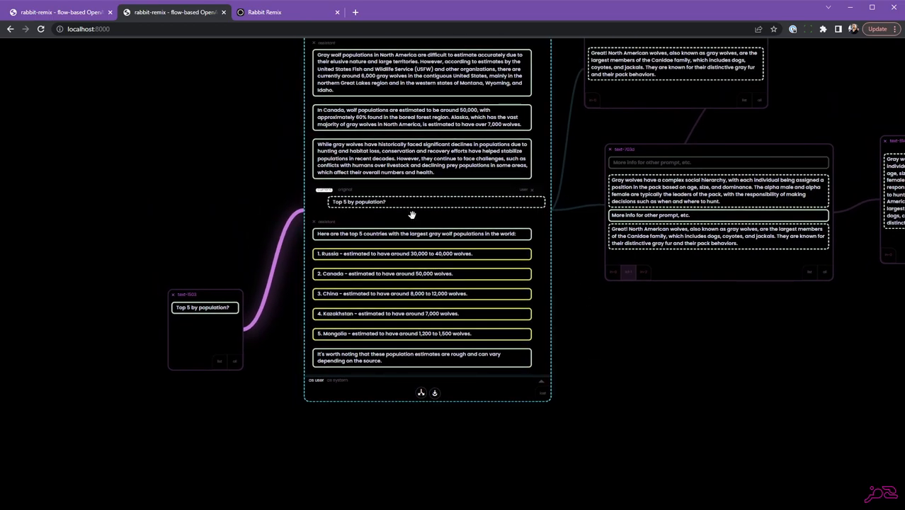
pyautogui.scroll(-2, 566, 259)
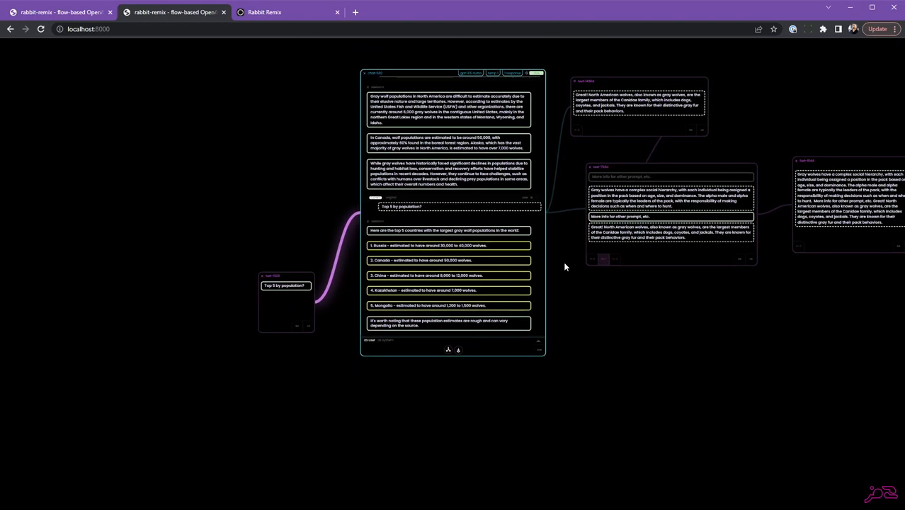
# - Add a completion block to the canvas and place it below the second text block
pyautogui.scroll(3, 574, 311)
pyautogui.moveTo(572, 297); pyautogui.dragTo(576, 226)
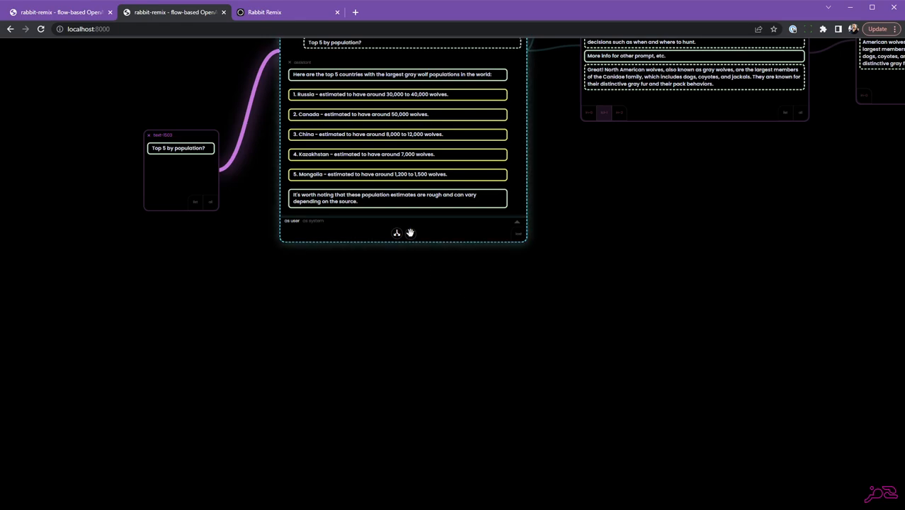
pyautogui.scroll(-3, 422, 320)
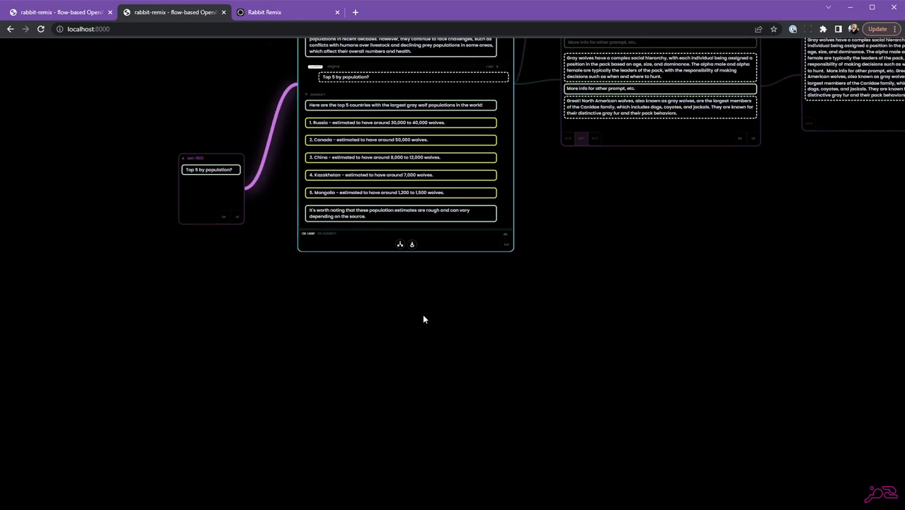
pyautogui.moveTo(426, 319); pyautogui.dragTo(420, 338)
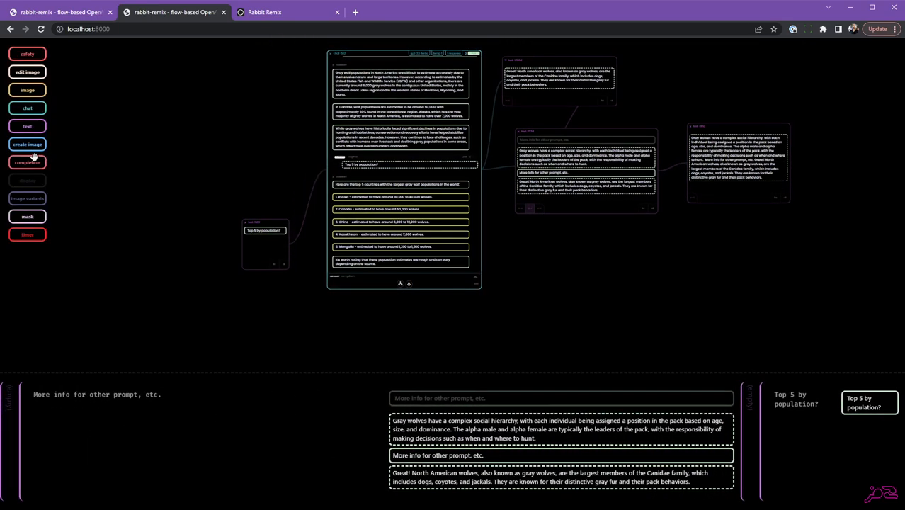
pyautogui.moveTo(22, 163); pyautogui.dragTo(592, 281)
pyautogui.scroll(3, 725, 297)
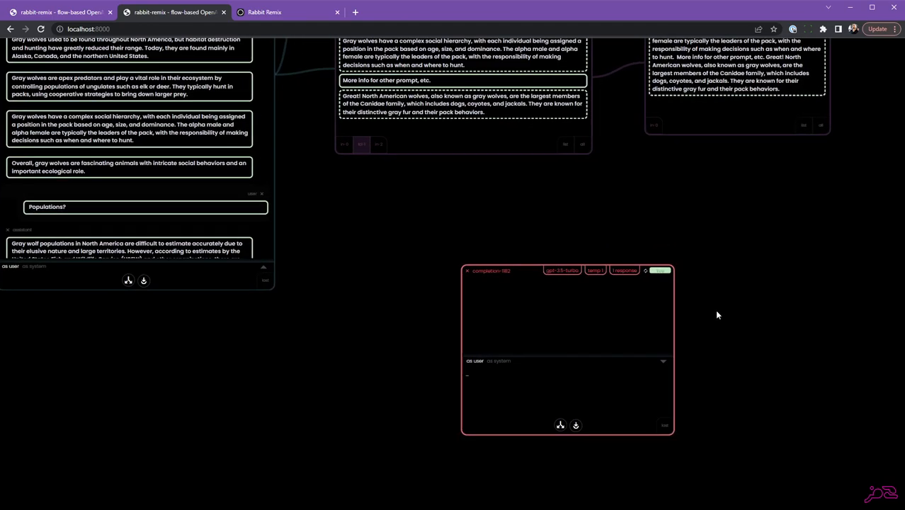
pyautogui.moveTo(473, 264); pyautogui.dragTo(374, 211)
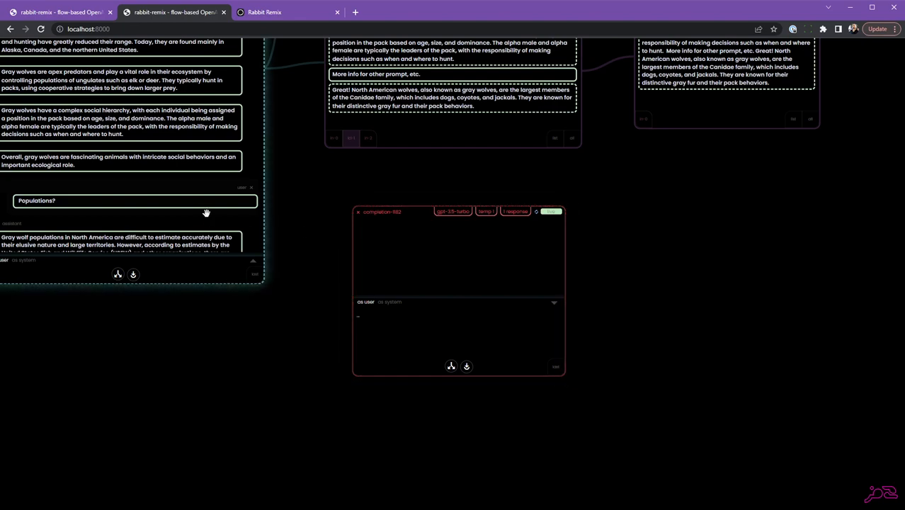
# - Send "Hello!" in the completion block and enlarge the block
pyautogui.click(393, 325)
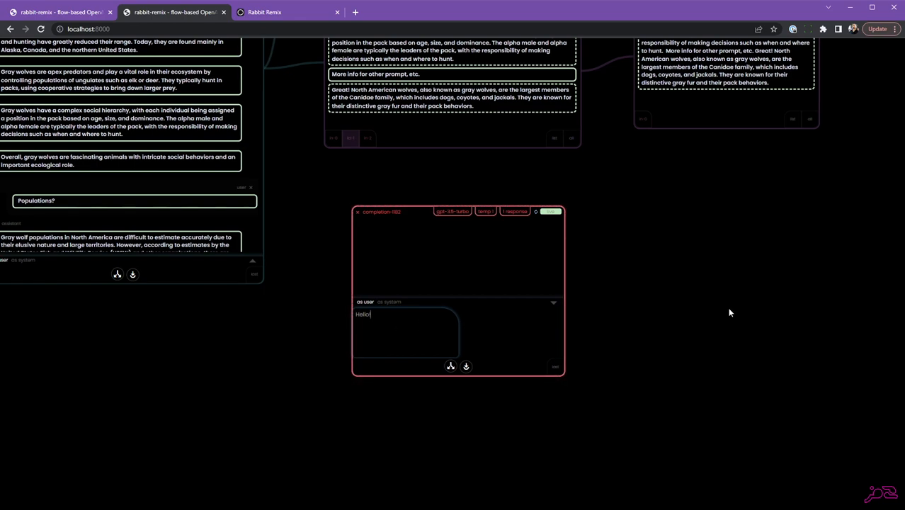
pyautogui.press('Return')
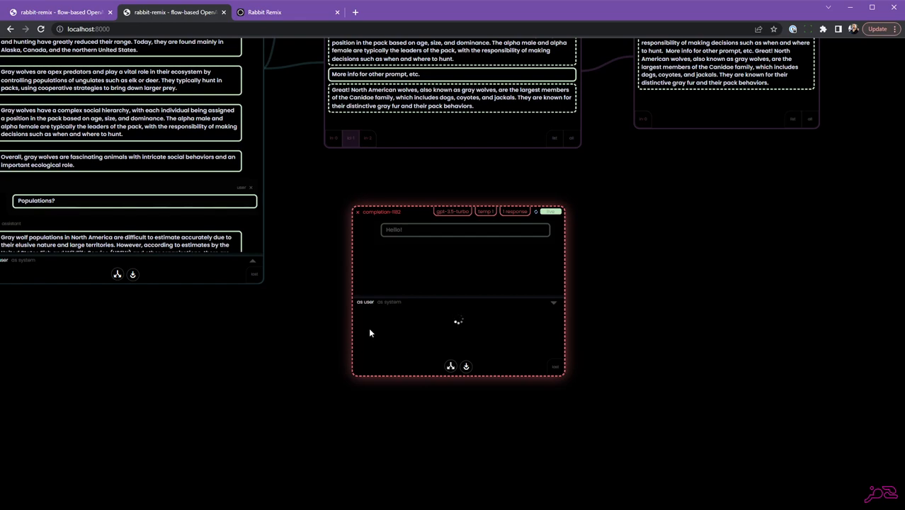
pyautogui.moveTo(553, 373); pyautogui.dragTo(567, 412)
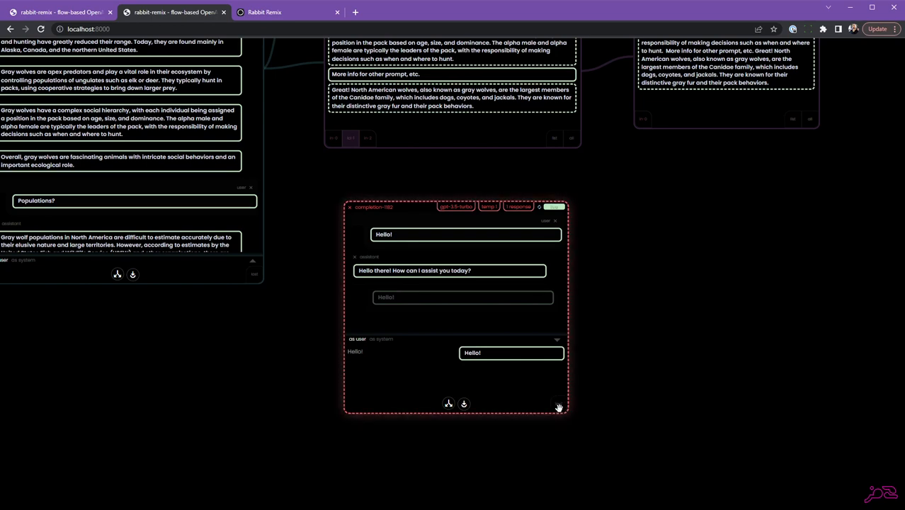
# - Pull the reply "Hello there! How can I assist you today?" out of the completion block as a linked text block and widen it
pyautogui.moveTo(559, 414); pyautogui.dragTo(673, 228)
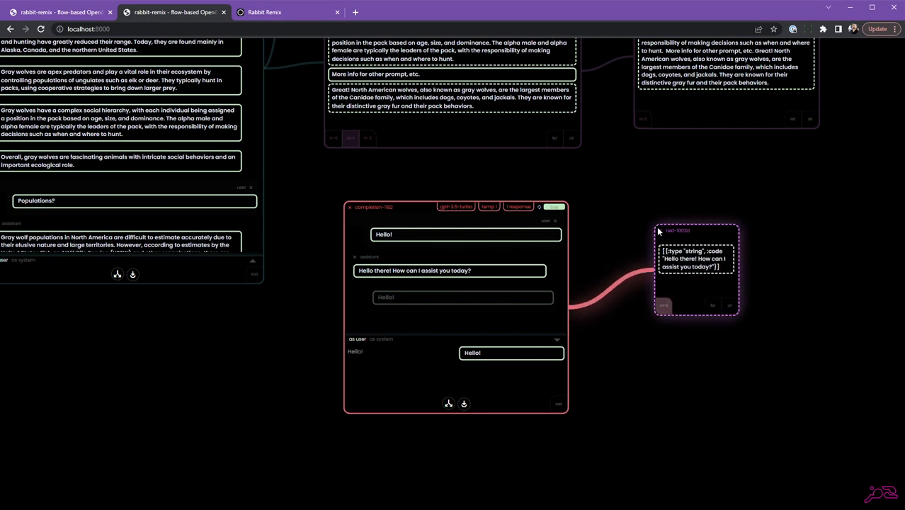
pyautogui.click(659, 230)
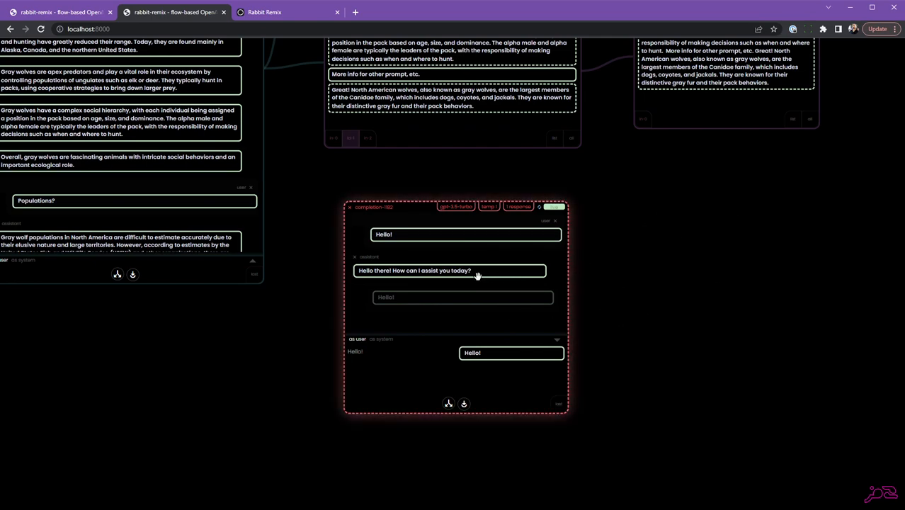
pyautogui.moveTo(473, 272); pyautogui.dragTo(664, 210)
pyautogui.moveTo(744, 303); pyautogui.dragTo(788, 297)
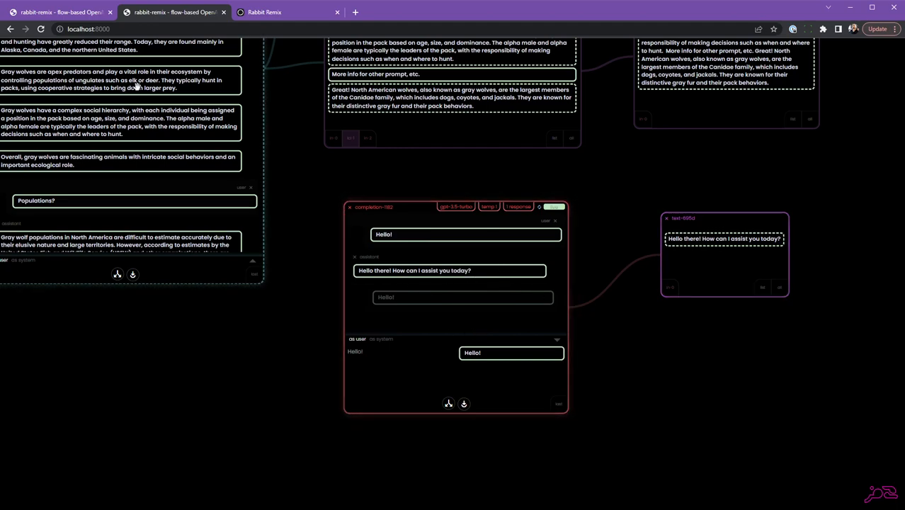
# - Replace the completion block's prompt with "Bananas are yellow." and submit it
pyautogui.scroll(-5, 137, 92)
pyautogui.scroll(5, 177, 192)
pyautogui.scroll(-10, 177, 142)
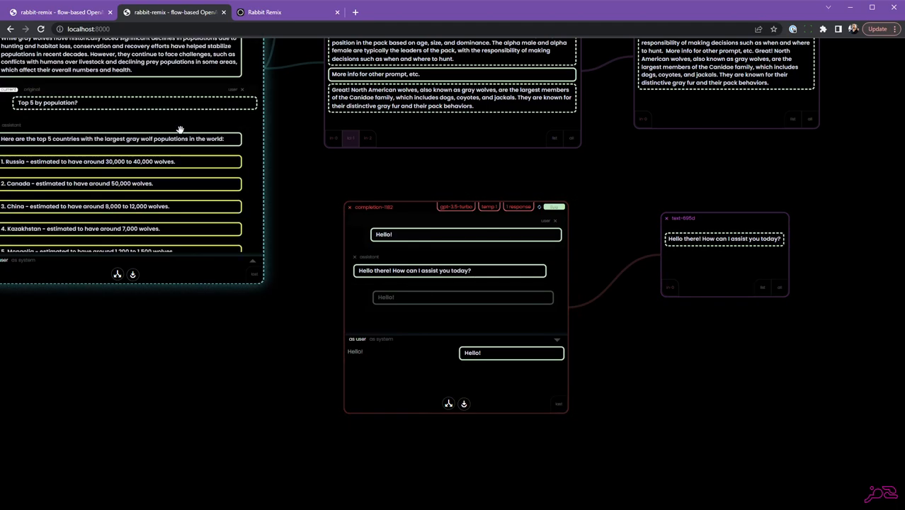
pyautogui.click(383, 353)
pyautogui.moveTo(383, 352); pyautogui.dragTo(343, 352)
pyautogui.write('Ra')
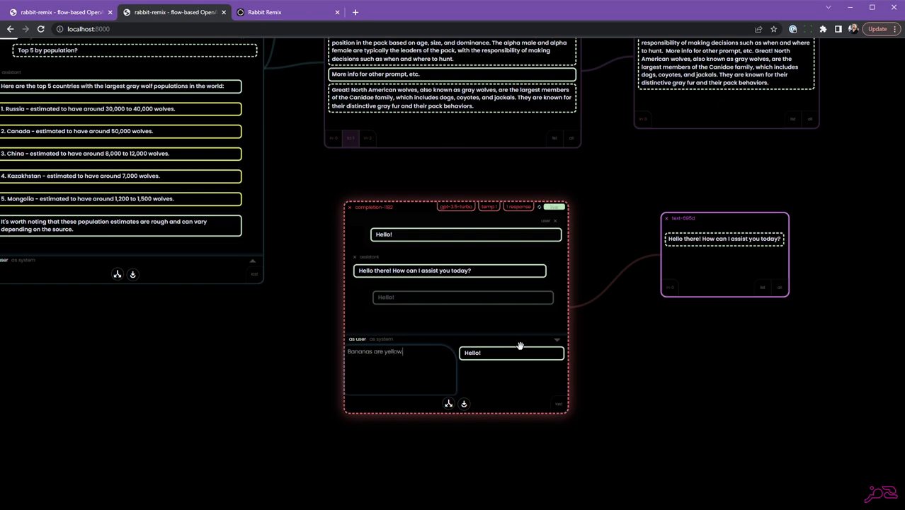
pyautogui.press('Return')
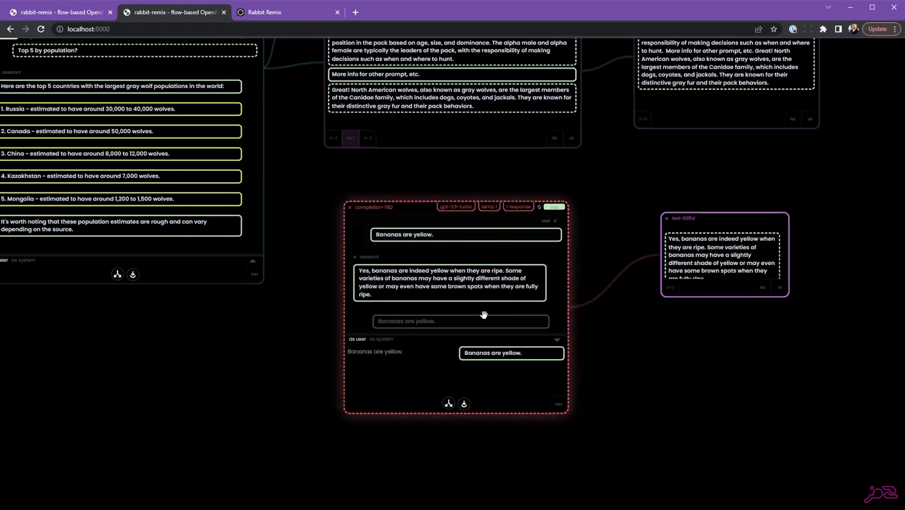
# - Enlarge the linked banana reply block, move it closer to the completion block, and chain its text into a new text block
pyautogui.moveTo(790, 299); pyautogui.dragTo(818, 326)
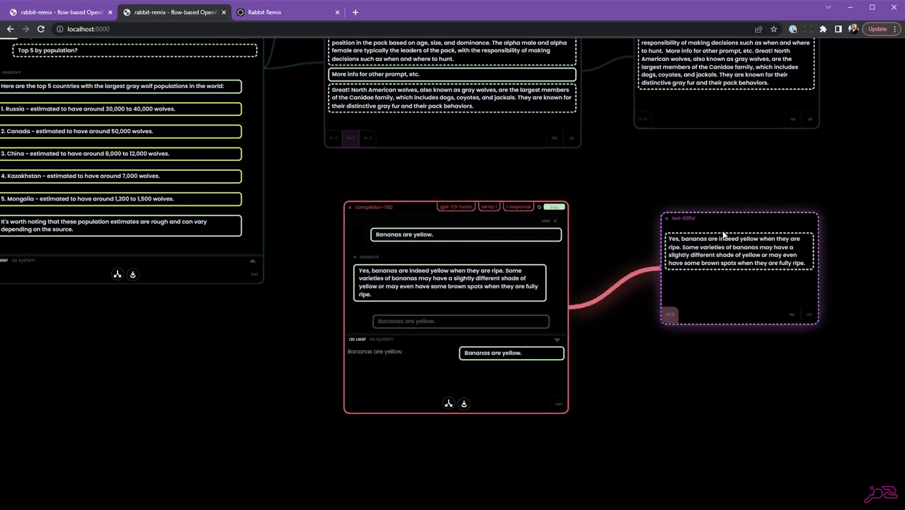
pyautogui.moveTo(699, 216); pyautogui.dragTo(647, 206)
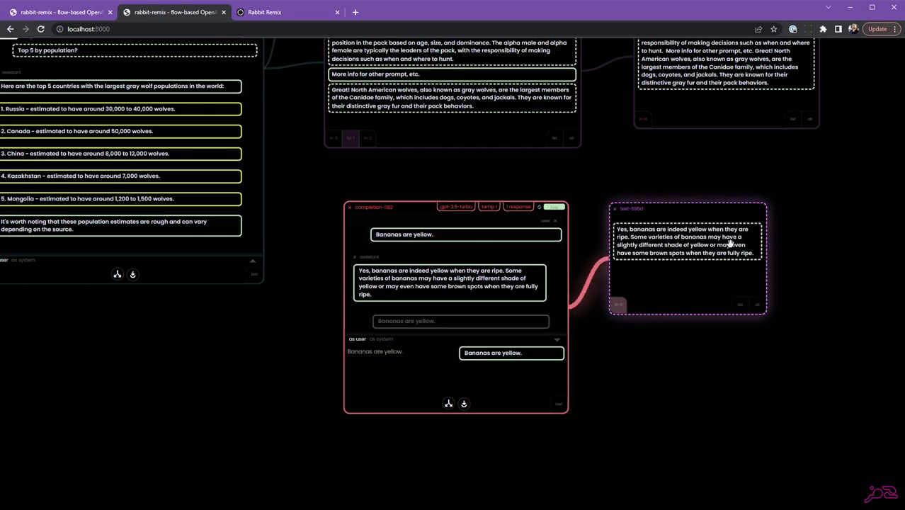
pyautogui.moveTo(803, 253); pyautogui.dragTo(832, 207)
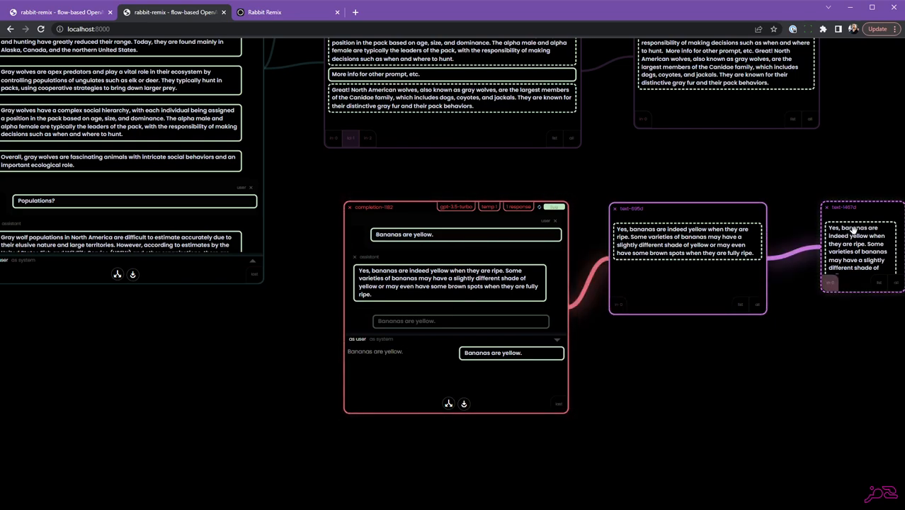
# - Delete the two banana reply text blocks and the completion block prompted with "Bananas are yellow."
pyautogui.scroll(-2, 179, 136)
pyautogui.scroll(-6, 177, 141)
pyautogui.scroll(4, 165, 152)
pyautogui.scroll(5, 165, 152)
pyautogui.scroll(-2, 715, 379)
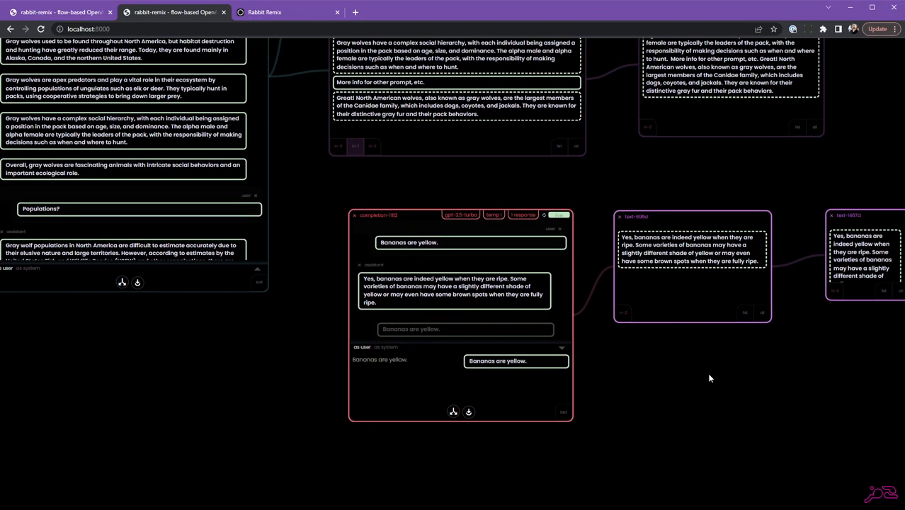
pyautogui.moveTo(719, 383); pyautogui.dragTo(705, 382)
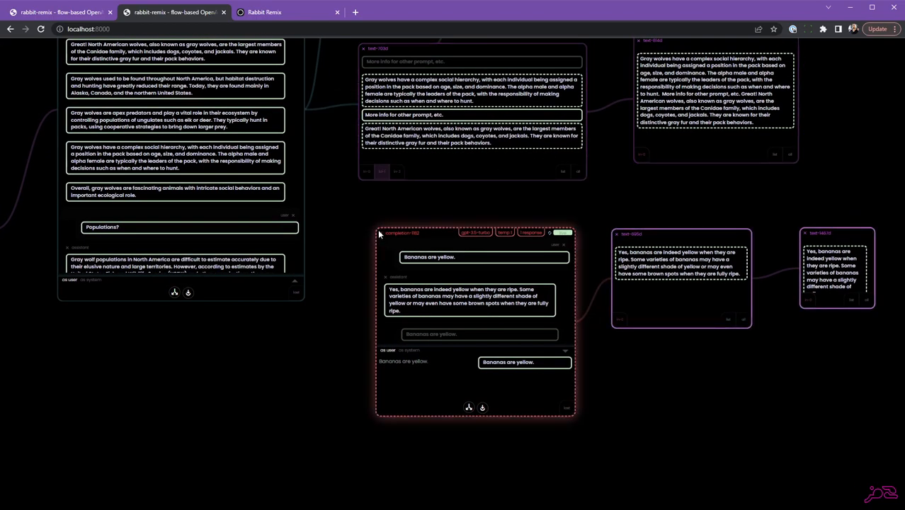
pyautogui.click(804, 232)
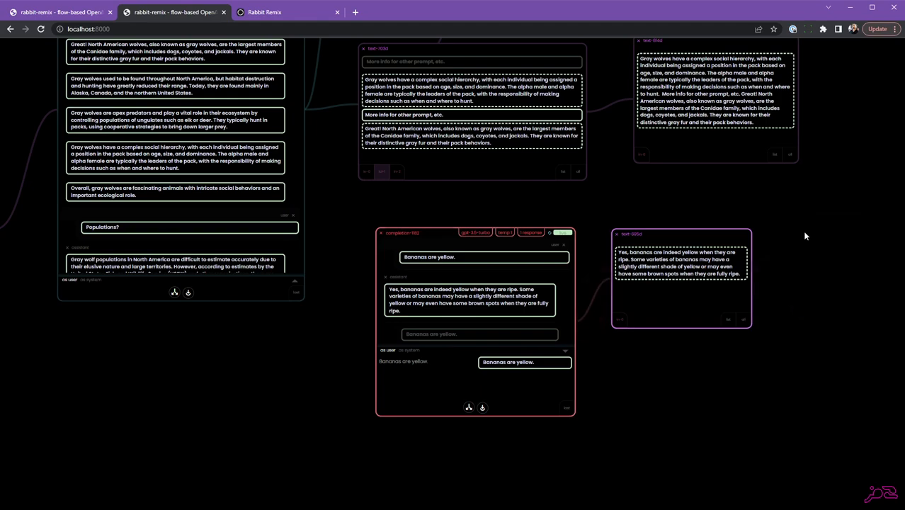
pyautogui.click(615, 234)
pyautogui.click(380, 232)
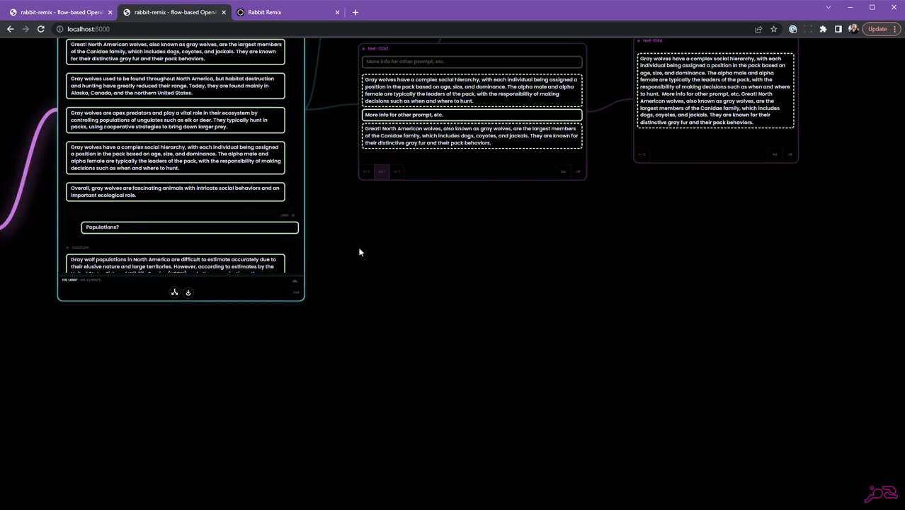
# - Branch a new completion block off the gray wolf chat block and place it below the chat
pyautogui.moveTo(359, 251); pyautogui.dragTo(572, 254)
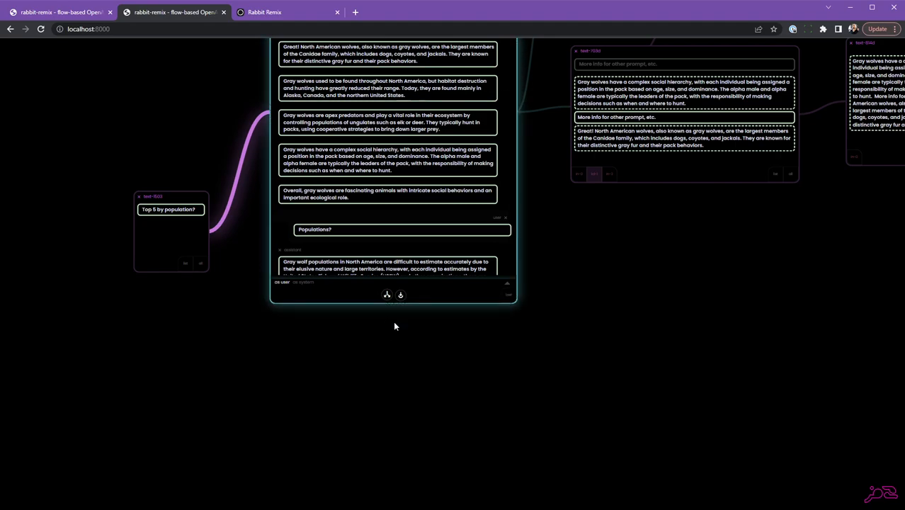
pyautogui.scroll(-2, 433, 326)
pyautogui.moveTo(393, 226); pyautogui.dragTo(495, 313)
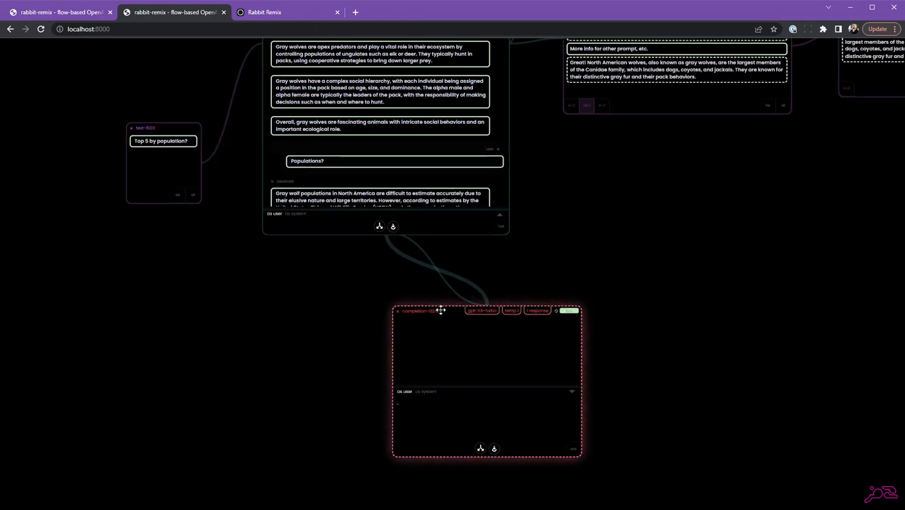
pyautogui.moveTo(440, 310); pyautogui.dragTo(485, 288)
pyautogui.click(386, 267)
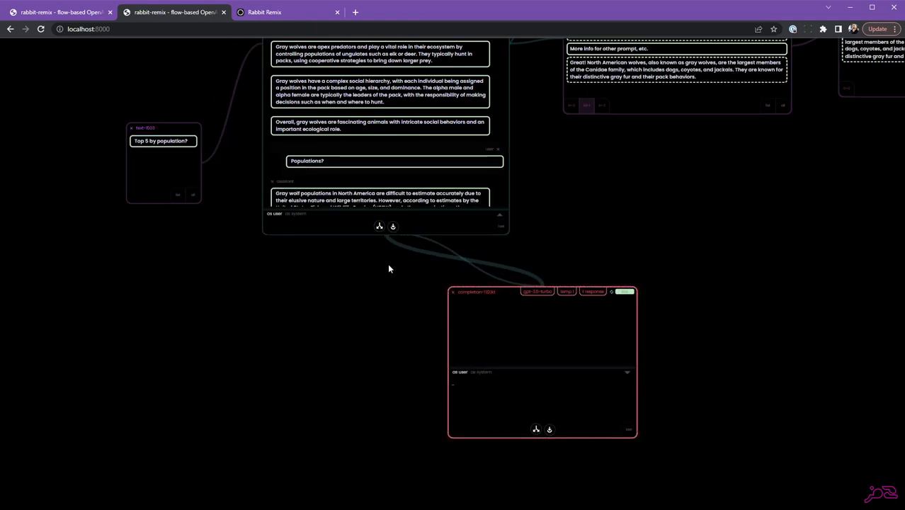
# - Ask "What are we talking about?" in the branched completion block and enlarge the block
pyautogui.click(490, 394)
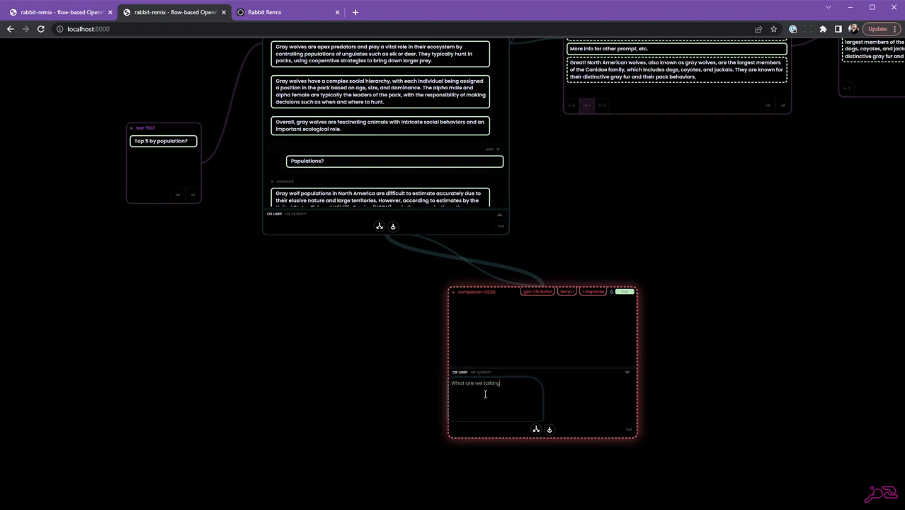
pyautogui.press('Return')
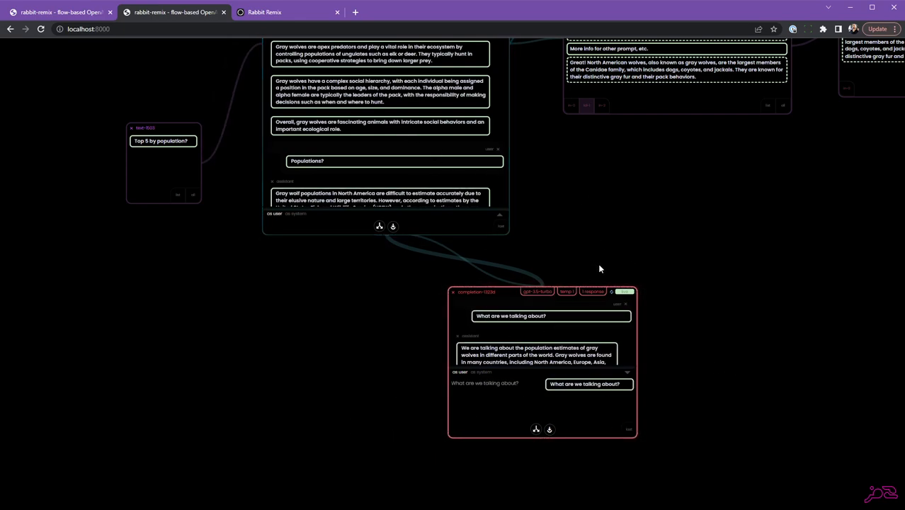
pyautogui.moveTo(637, 436); pyautogui.dragTo(652, 481)
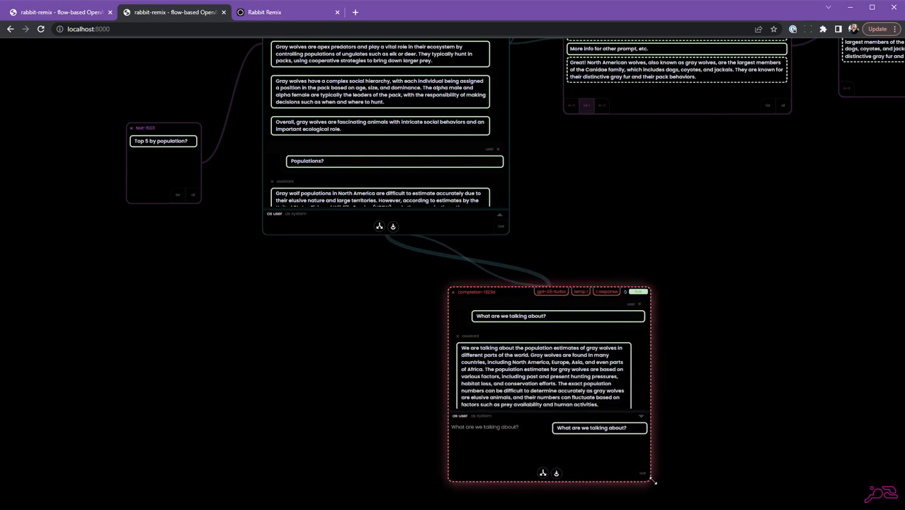
pyautogui.scroll(-2, 582, 362)
pyautogui.scroll(1, 583, 363)
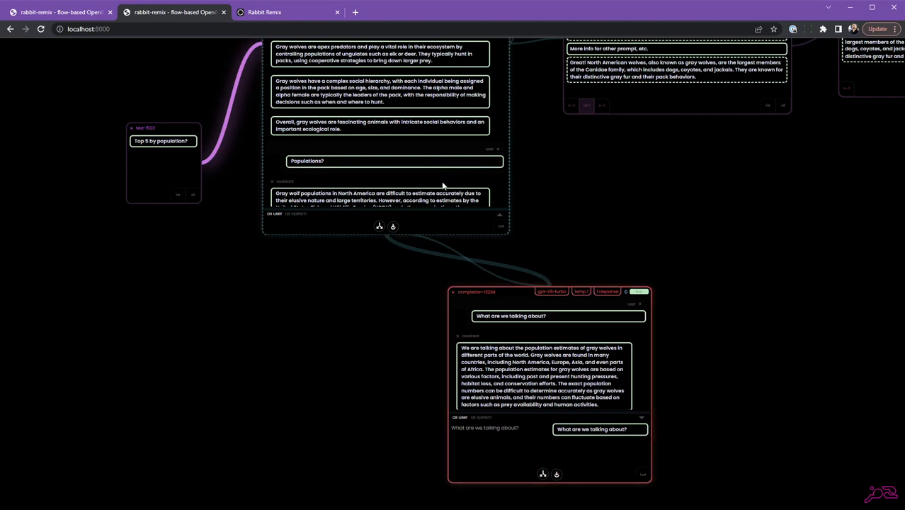
# - Move the completion block slightly away from the chat and pull its reply out as a linked text block beside it
pyautogui.scroll(-6, 368, 156)
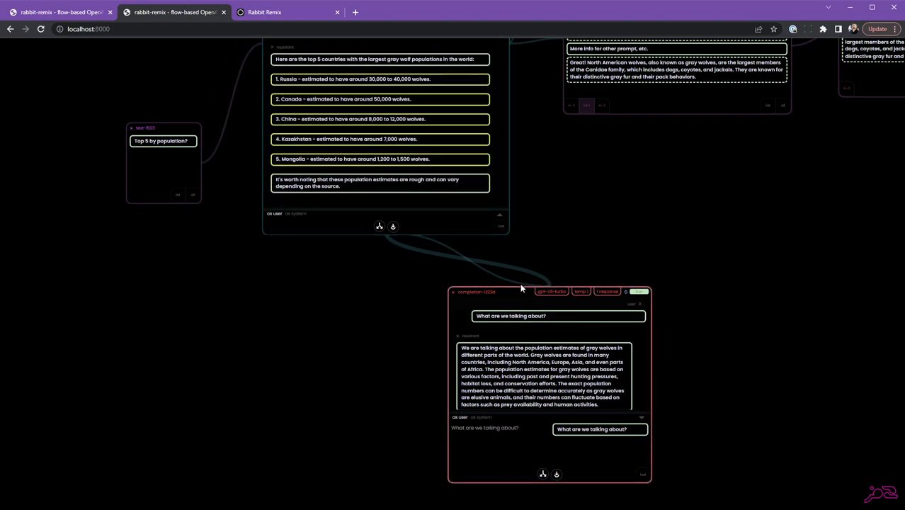
pyautogui.moveTo(501, 291); pyautogui.dragTo(522, 291)
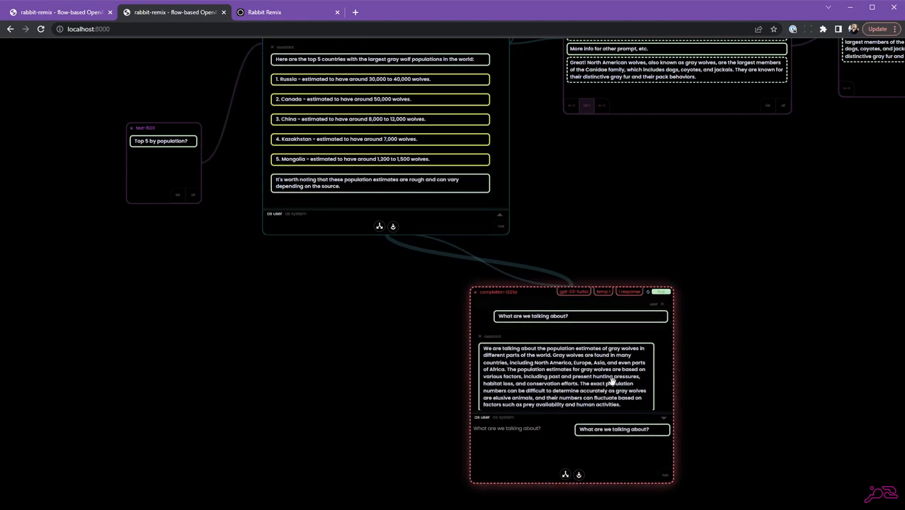
pyautogui.scroll(-1, 613, 379)
pyautogui.moveTo(574, 337); pyautogui.dragTo(766, 290)
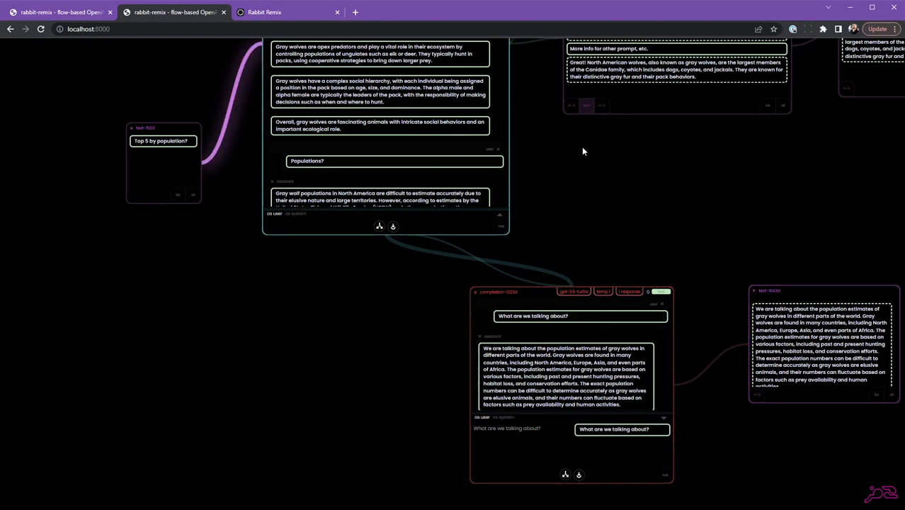
pyautogui.scroll(-1, 605, 390)
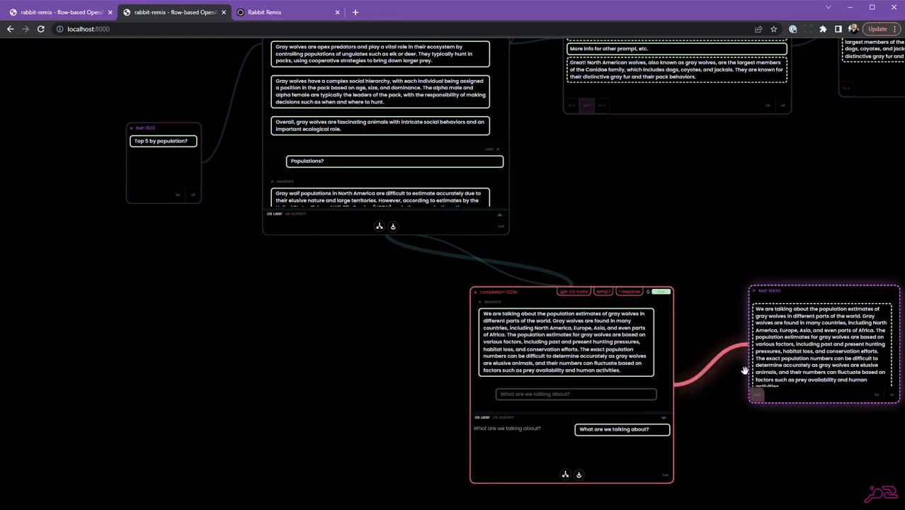
# - Branch a chat block off the gray wolf chat, position it beside the completion block, and enlarge it
pyautogui.moveTo(593, 193); pyautogui.dragTo(618, 155)
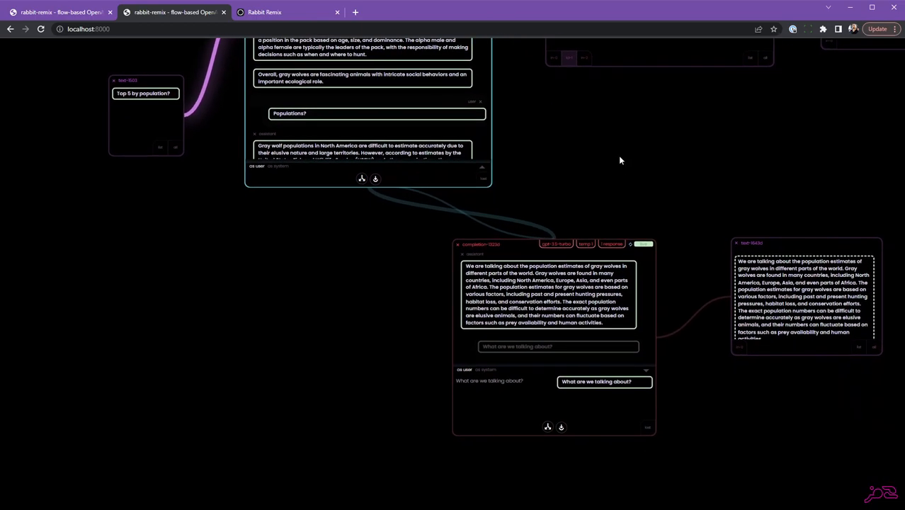
pyautogui.click(344, 181)
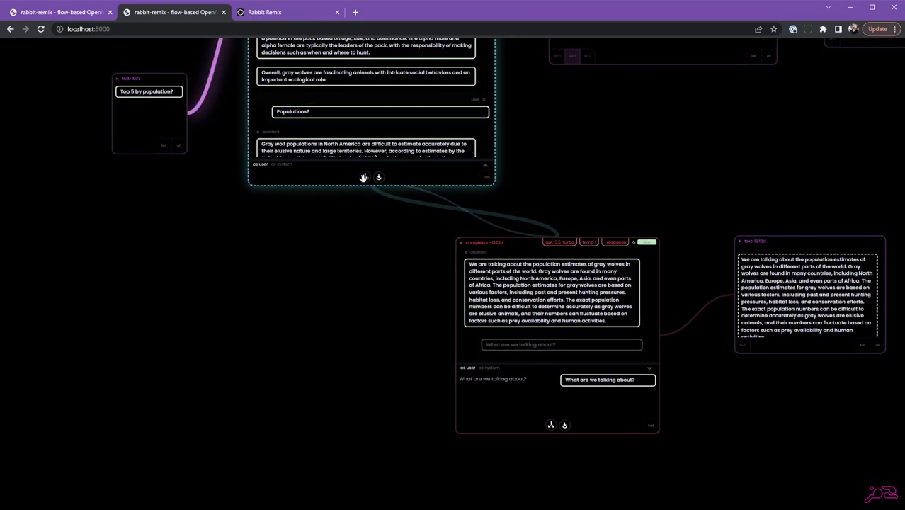
pyautogui.click(363, 177)
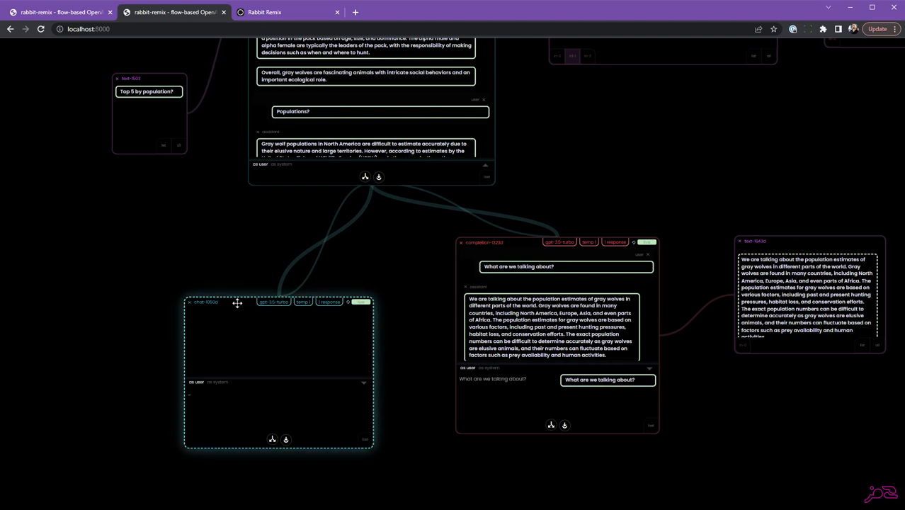
pyautogui.click(220, 268)
pyautogui.moveTo(220, 268); pyautogui.dragTo(219, 263)
pyautogui.moveTo(367, 411); pyautogui.dragTo(381, 446)
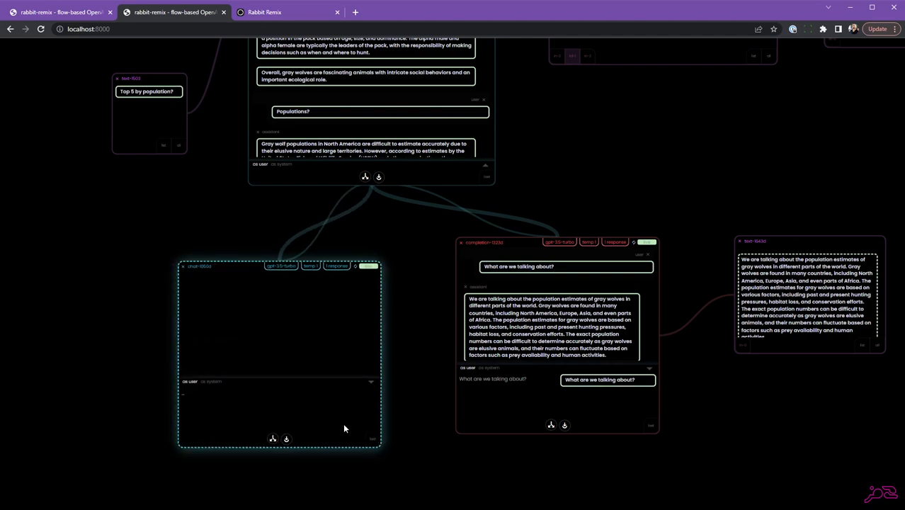
# - Review the end of the gray wolf chat and delete the empty chat block branched from it
pyautogui.click(366, 119)
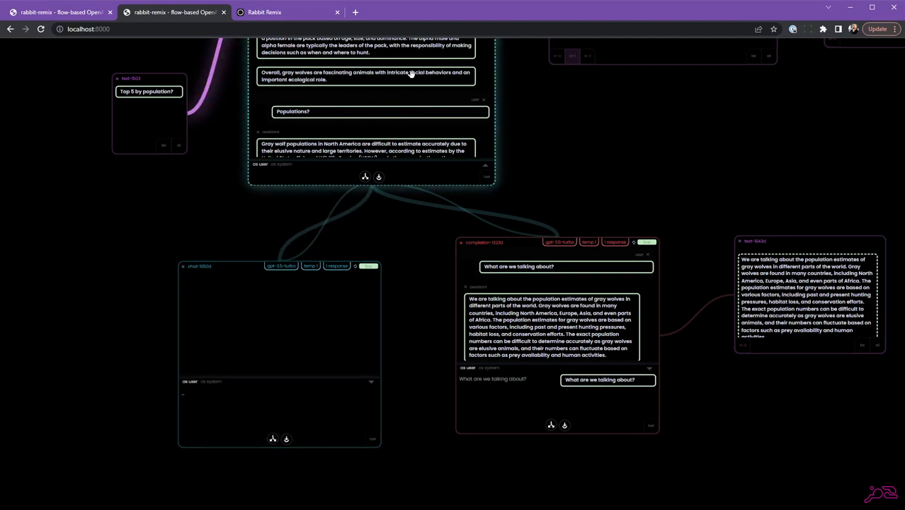
pyautogui.scroll(-6, 414, 75)
pyautogui.click(409, 306)
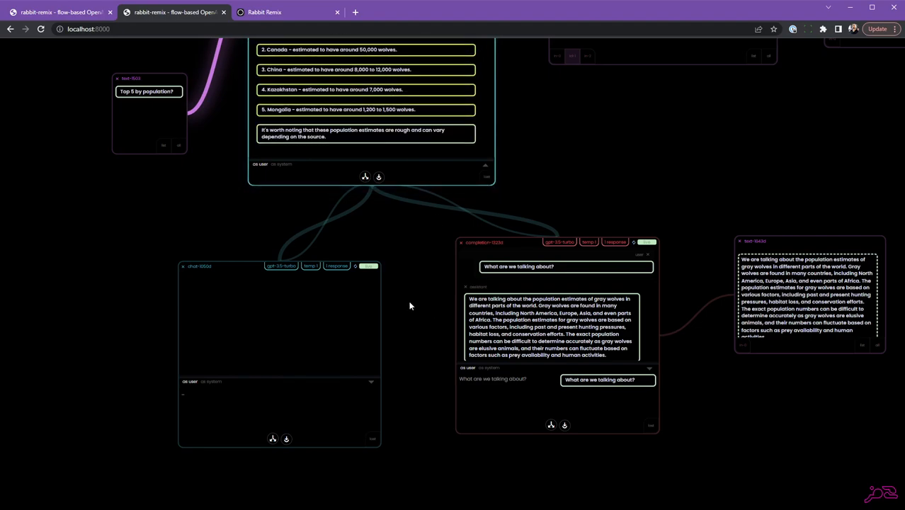
pyautogui.moveTo(410, 303); pyautogui.dragTo(435, 310)
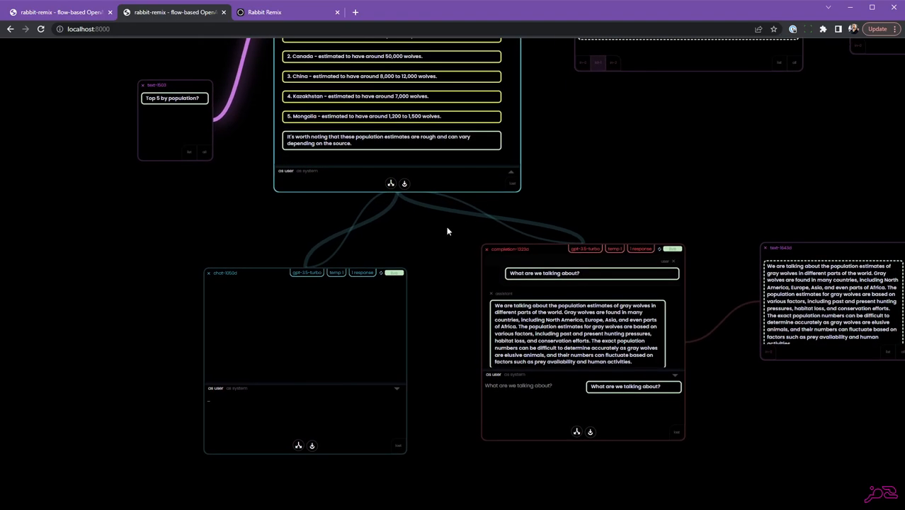
pyautogui.click(225, 286)
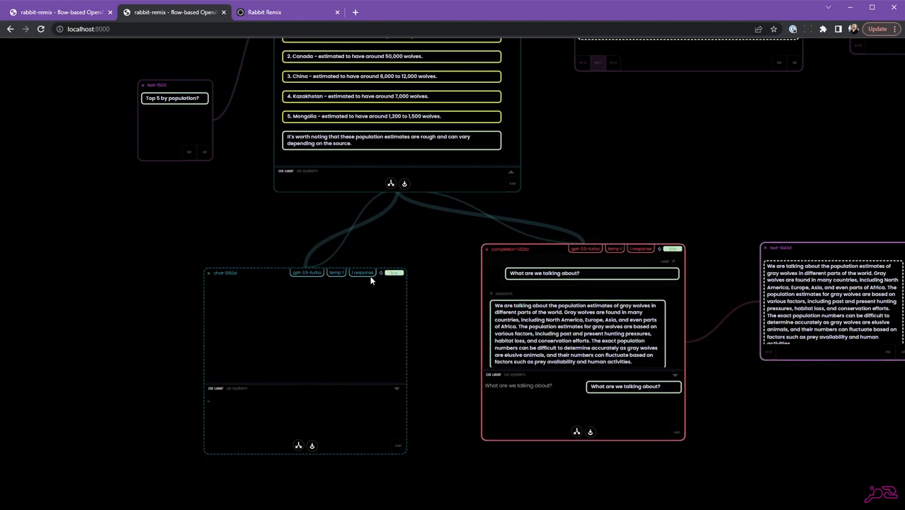
pyautogui.click(208, 273)
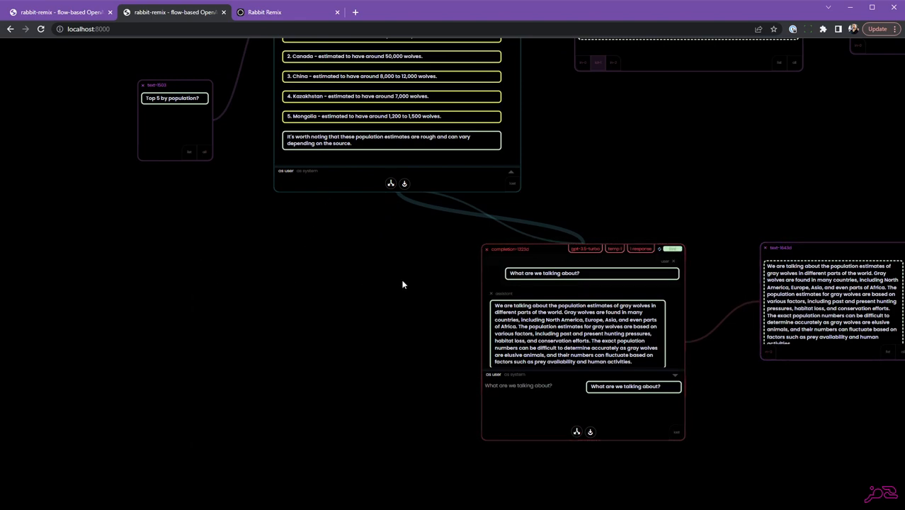
# - Add a standalone chat block in the empty canvas area beyond the gray wolf text blocks
pyautogui.scroll(-3, 595, 239)
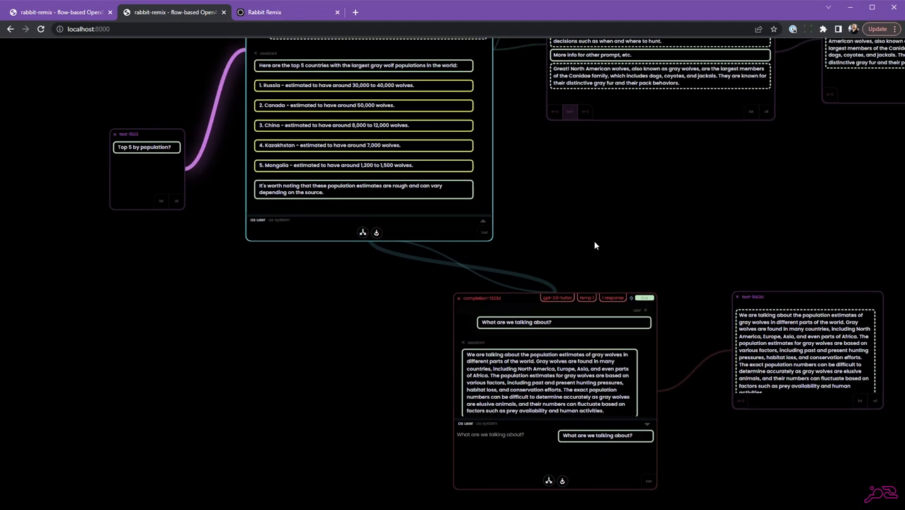
pyautogui.scroll(-2, 595, 241)
pyautogui.moveTo(604, 236); pyautogui.dragTo(498, 261)
pyautogui.moveTo(666, 240); pyautogui.dragTo(305, 232)
pyautogui.scroll(2, 339, 233)
pyautogui.scroll(1, 338, 234)
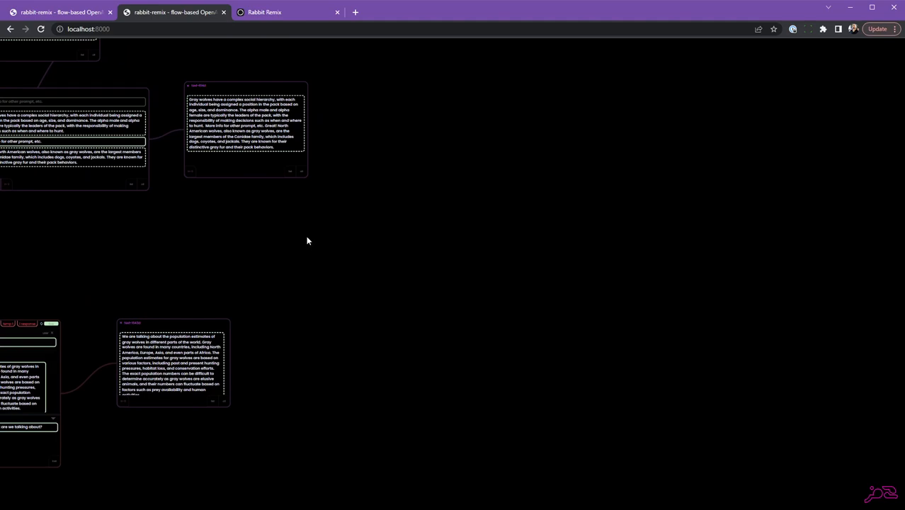
pyautogui.doubleClick(307, 241)
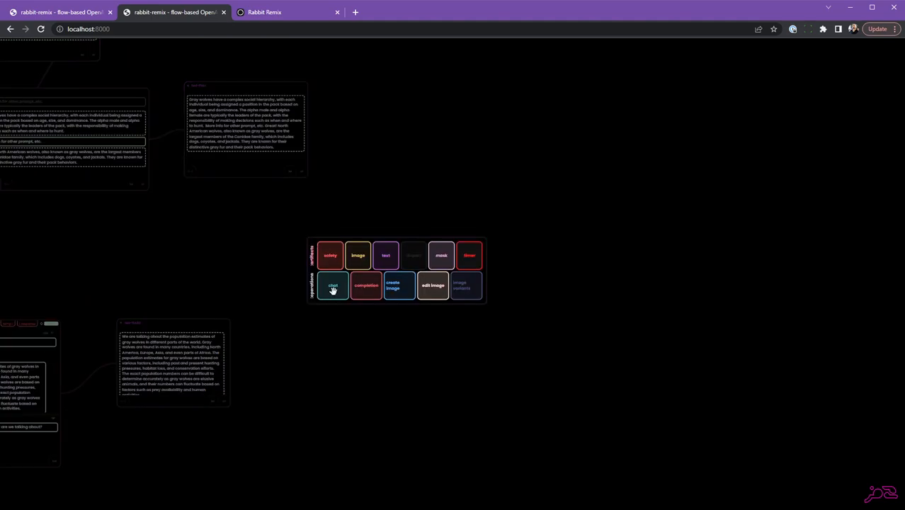
pyautogui.moveTo(331, 289); pyautogui.dragTo(403, 134)
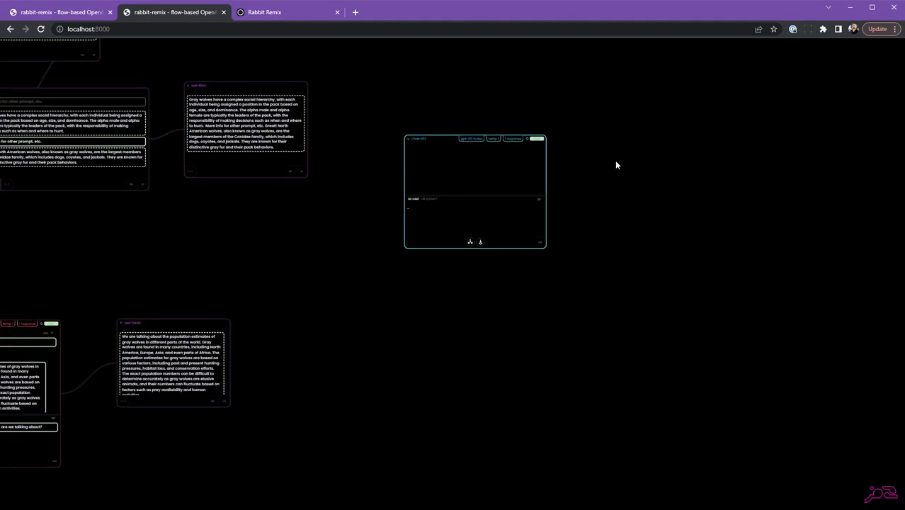
# - Enlarge the new chat block and set its message role to system
pyautogui.scroll(3, 615, 160)
pyautogui.moveTo(485, 295); pyautogui.dragTo(509, 387)
pyautogui.click(285, 306)
pyautogui.click(239, 296)
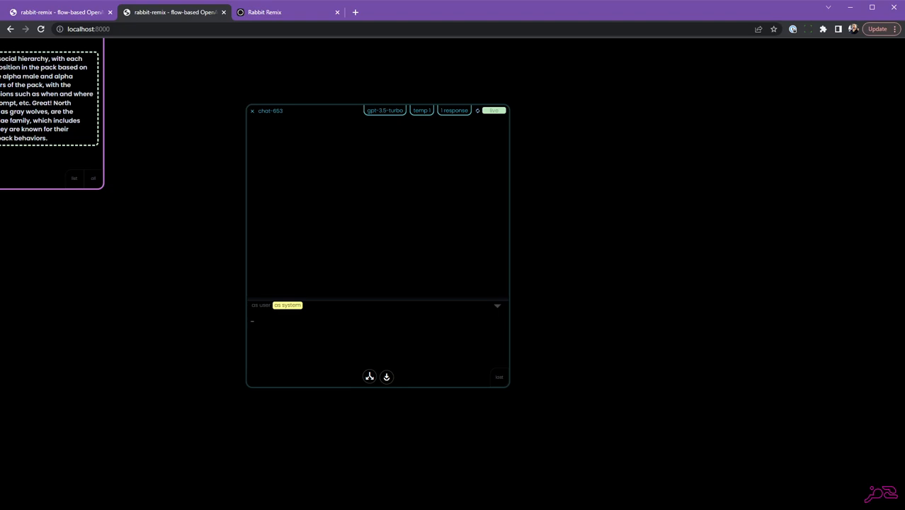
# - Submit a system message defining a tourism kiosk that sells any given state in a single paragraph always starting with "Howdy"
pyautogui.hotkey('alt', 'Tab')
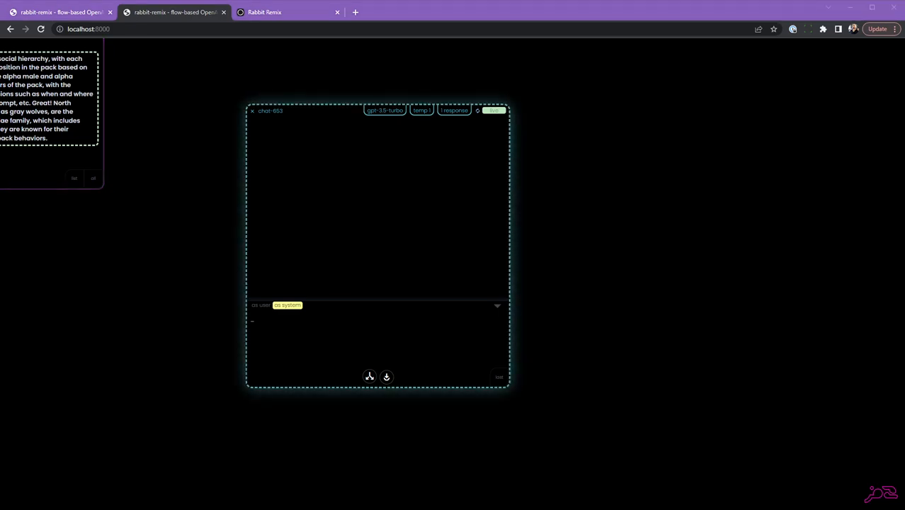
pyautogui.click(305, 326)
pyautogui.write('someone gives you a state name you will respond with a single paragraph that describes the most exciting features of the state. Try really hard to sell them on it. Always start the paragraph with "Howdy"')
pyautogui.press('Return')
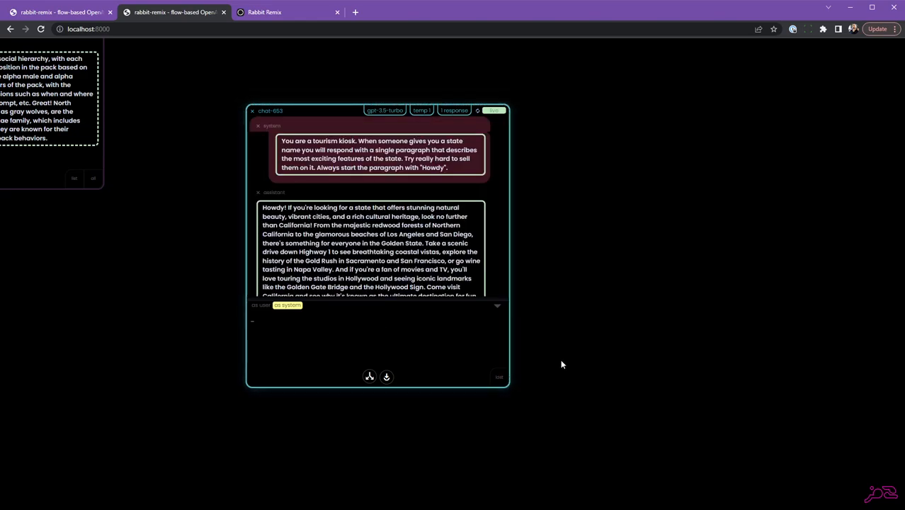
# - Resize the tourism kiosk chat block to fit its reply with the message input area collapsed, and move it higher on the canvas
pyautogui.moveTo(522, 389); pyautogui.dragTo(569, 391)
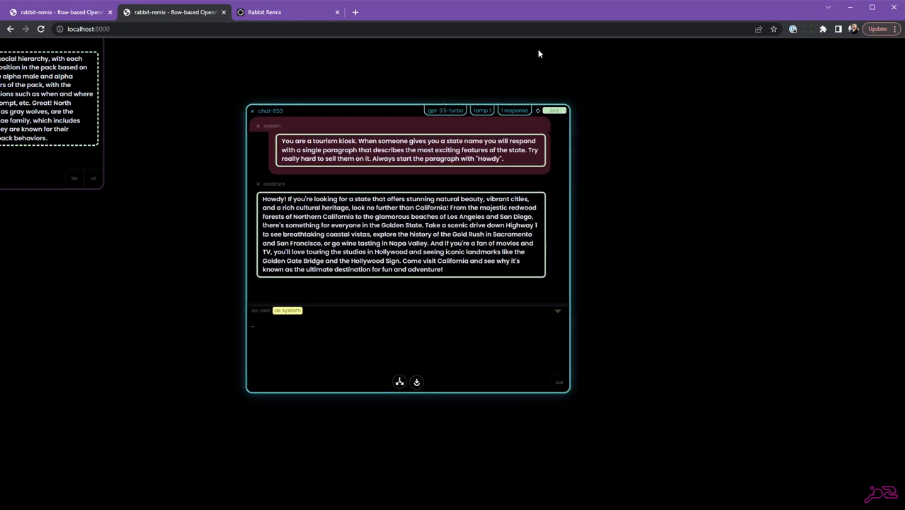
pyautogui.click(558, 312)
pyautogui.moveTo(354, 106); pyautogui.dragTo(341, 64)
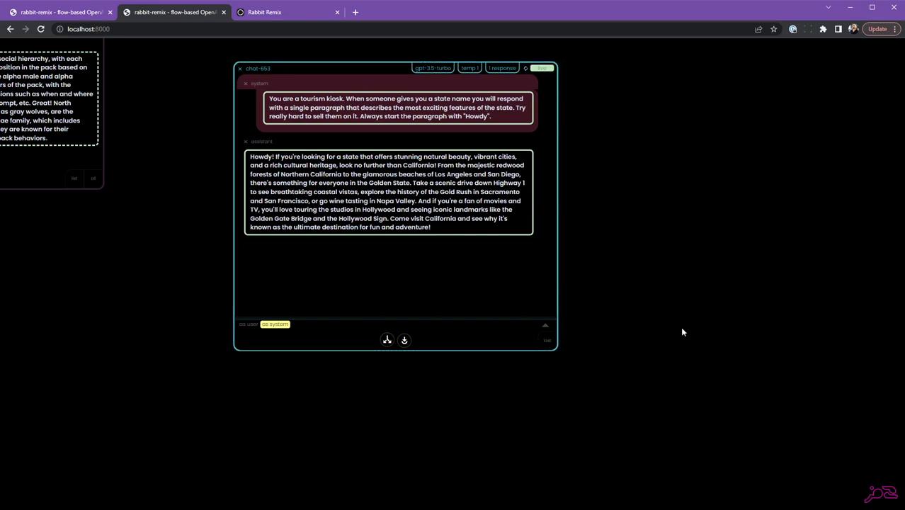
pyautogui.moveTo(558, 350); pyautogui.dragTo(559, 295)
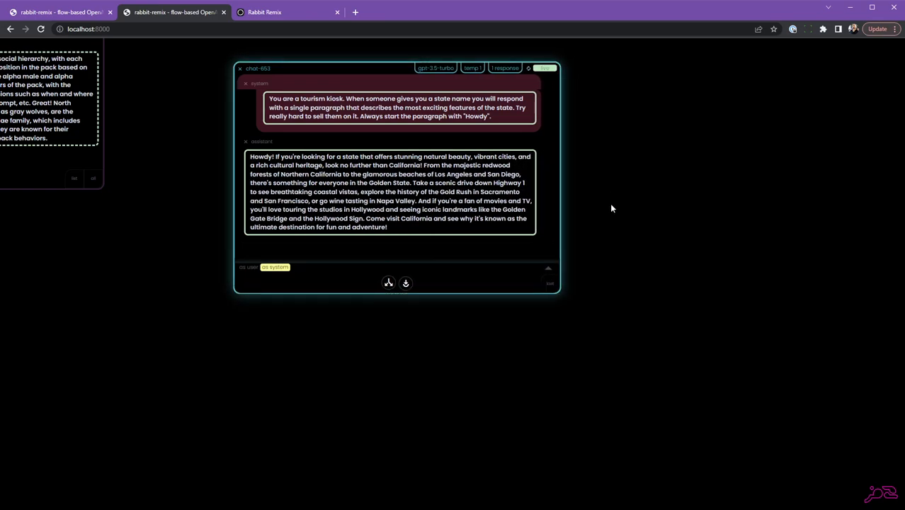
pyautogui.scroll(-1, 600, 294)
pyautogui.scroll(-1, 439, 337)
pyautogui.moveTo(463, 332); pyautogui.dragTo(504, 279)
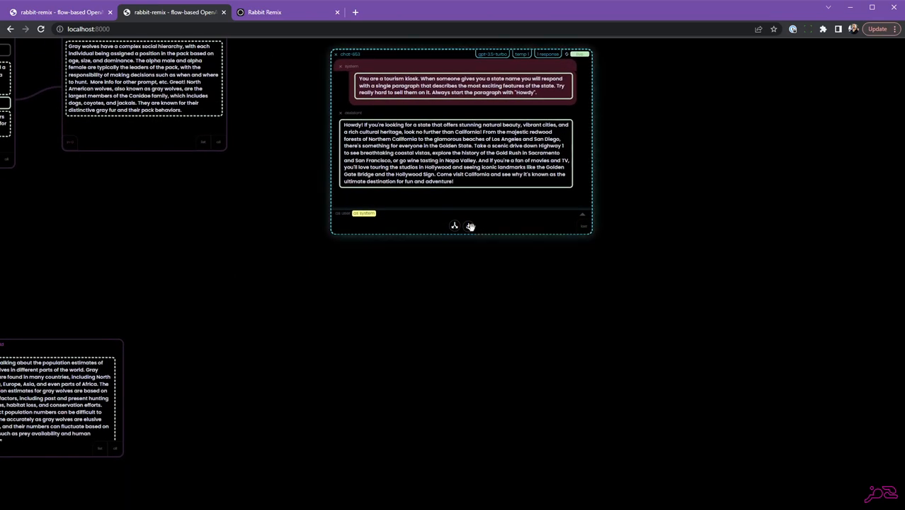
# - Branch a linked completion block off the tourism kiosk chat and place it in the empty area below
pyautogui.moveTo(467, 226); pyautogui.dragTo(465, 278)
pyautogui.click(469, 161)
pyautogui.click(473, 344)
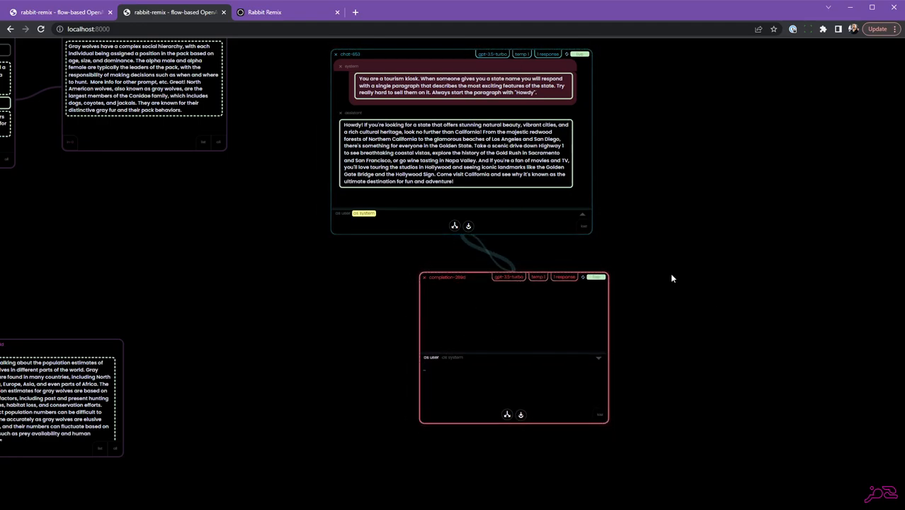
# - Submit "New York" as the user message in the completion block linked to the tourism kiosk chat, and enlarge the block
pyautogui.scroll(-1, 664, 261)
pyautogui.moveTo(662, 258); pyautogui.dragTo(691, 253)
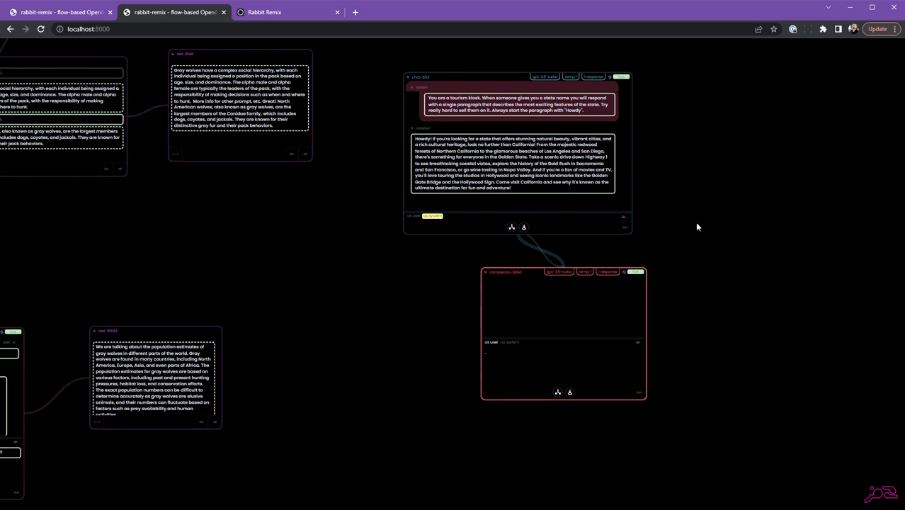
pyautogui.click(512, 349)
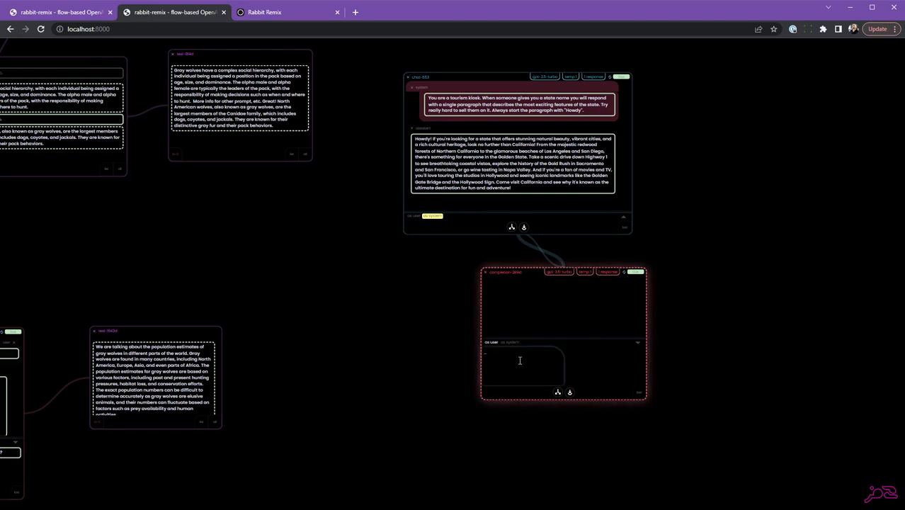
pyautogui.press('Return')
pyautogui.click(455, 347)
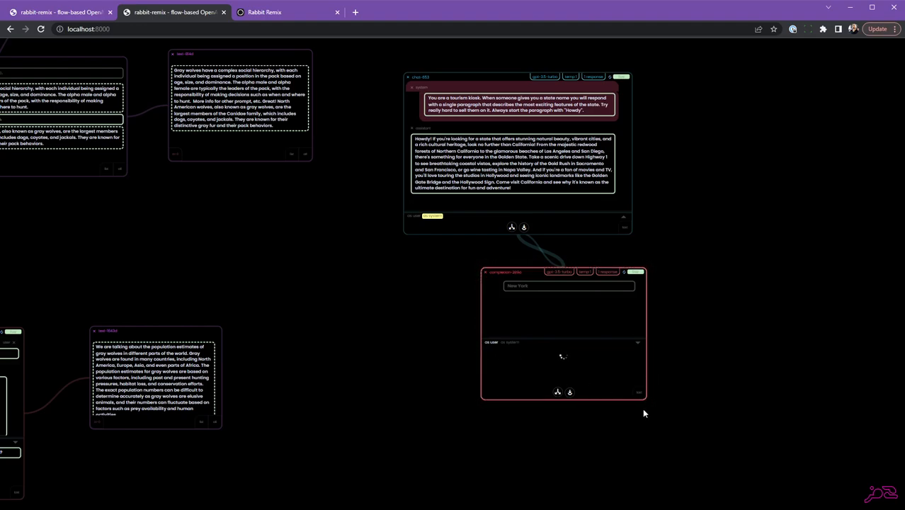
pyautogui.moveTo(645, 400); pyautogui.dragTo(651, 427)
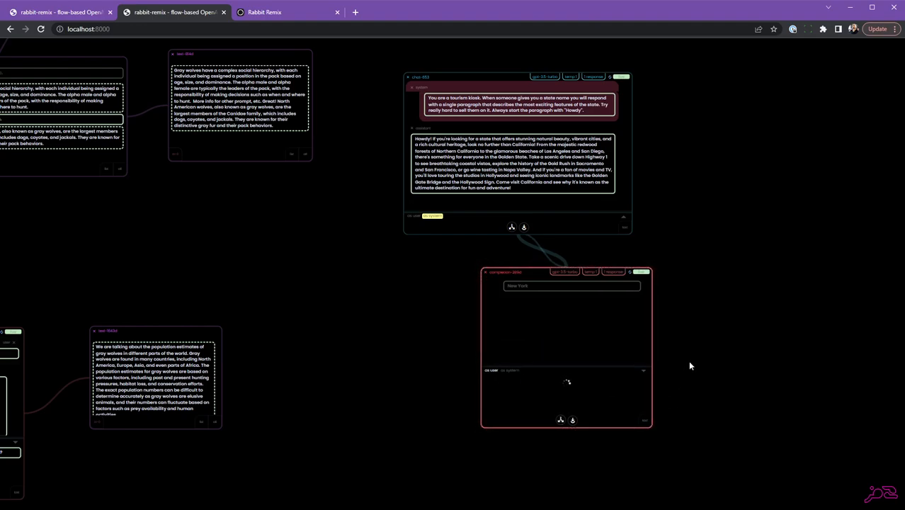
pyautogui.scroll(1, 690, 363)
pyautogui.scroll(1, 700, 368)
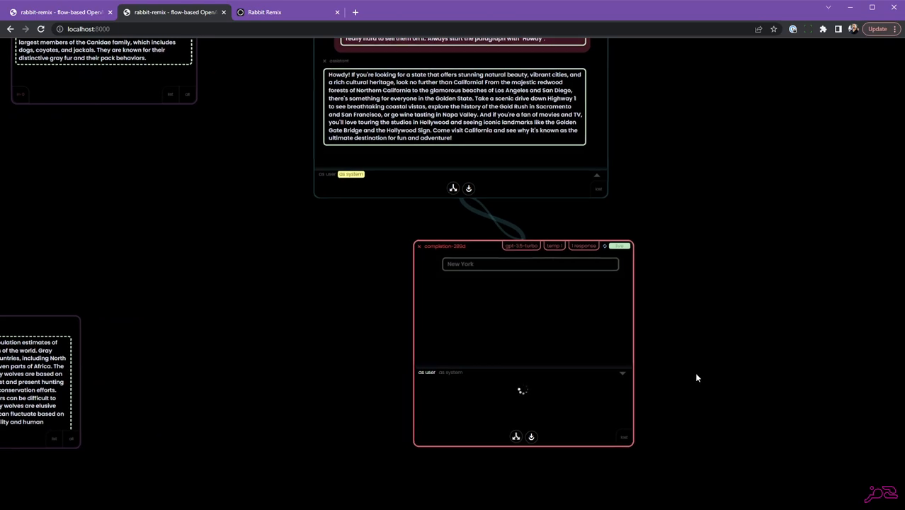
pyautogui.moveTo(702, 377); pyautogui.dragTo(646, 379)
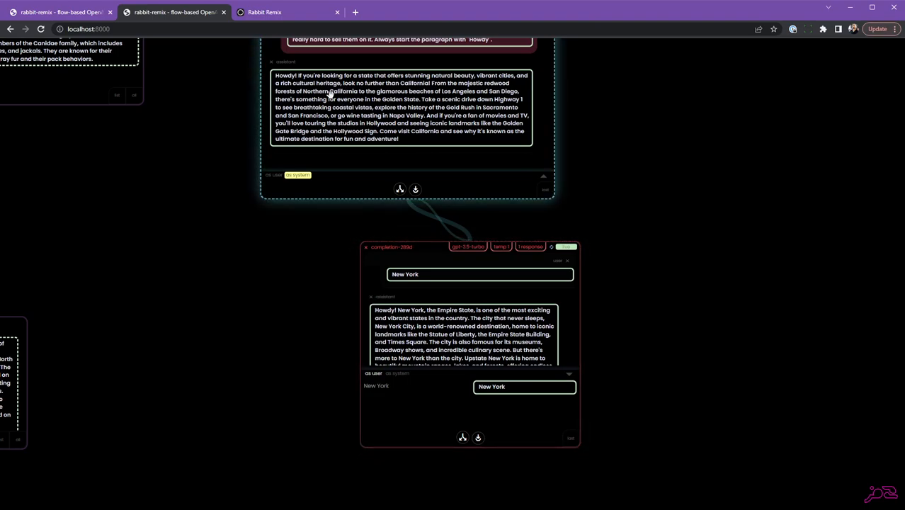
# - Pull the New York reply out into its own text block beside the completion block and enlarge it to fit the whole paragraph
pyautogui.scroll(3, 636, 164)
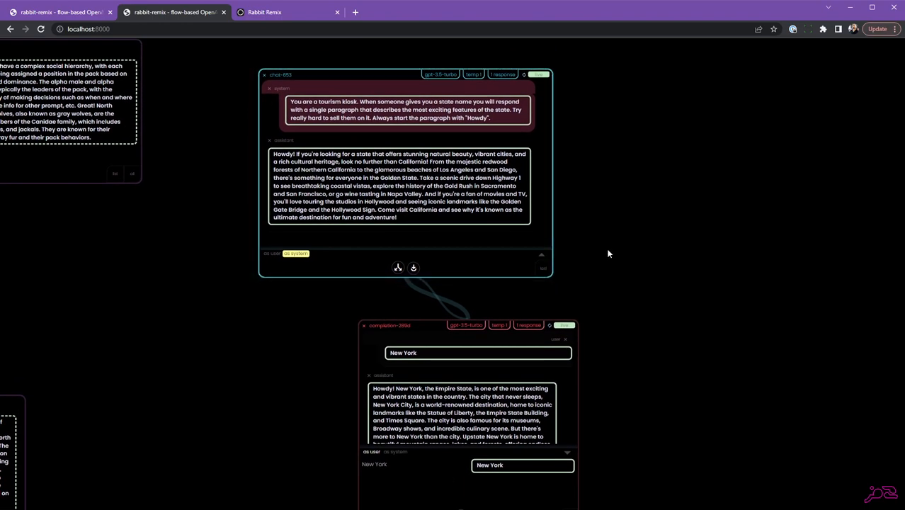
pyautogui.scroll(-3, 582, 218)
pyautogui.scroll(-2, 501, 313)
pyautogui.scroll(3, 501, 313)
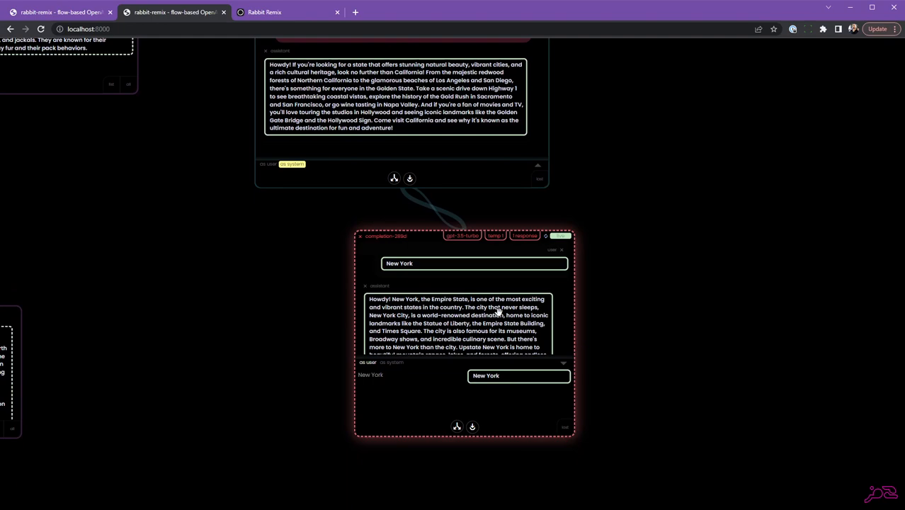
pyautogui.scroll(-2, 465, 316)
pyautogui.scroll(2, 467, 306)
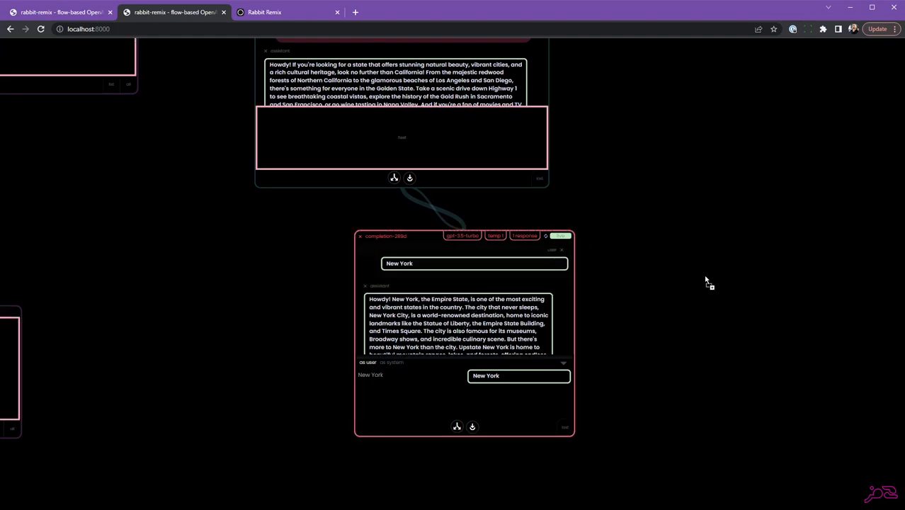
pyautogui.moveTo(705, 278); pyautogui.dragTo(667, 242)
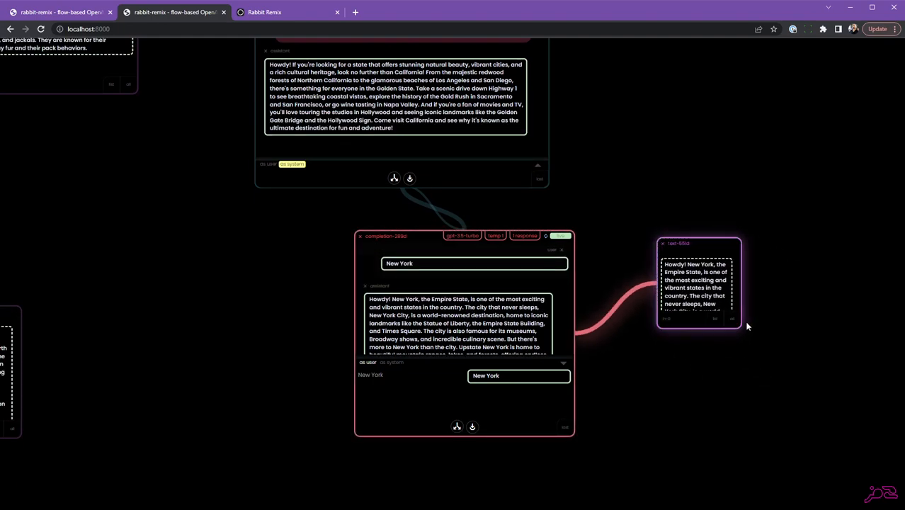
pyautogui.moveTo(738, 325); pyautogui.dragTo(869, 405)
pyautogui.scroll(-2, 658, 422)
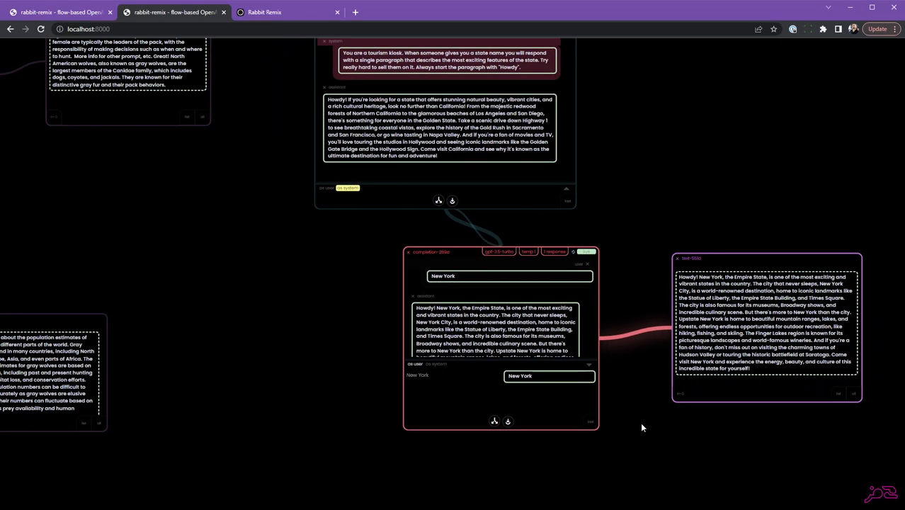
# - Add a standalone completion block beside the tourism kiosk chat and submit "Give me a comma seperated list of states in the US"
pyautogui.moveTo(640, 423); pyautogui.dragTo(696, 416)
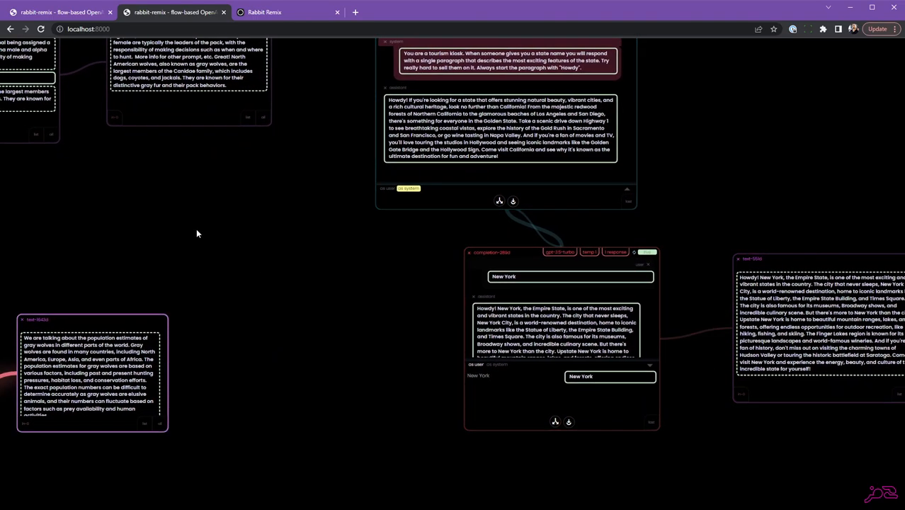
pyautogui.rightClick(296, 260)
pyautogui.moveTo(196, 203); pyautogui.dragTo(157, 166)
pyautogui.moveTo(334, 315); pyautogui.dragTo(333, 277)
pyautogui.moveTo(162, 164); pyautogui.dragTo(124, 158)
pyautogui.click(138, 220)
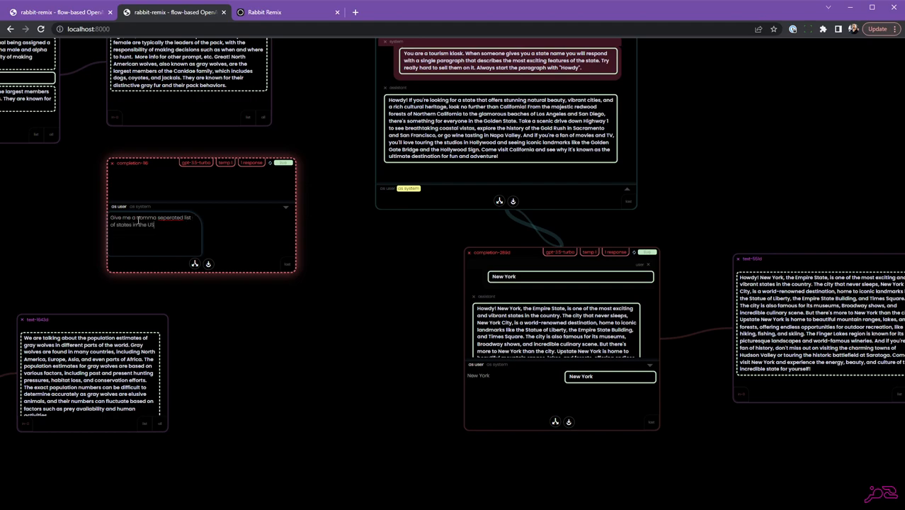
pyautogui.press('Return')
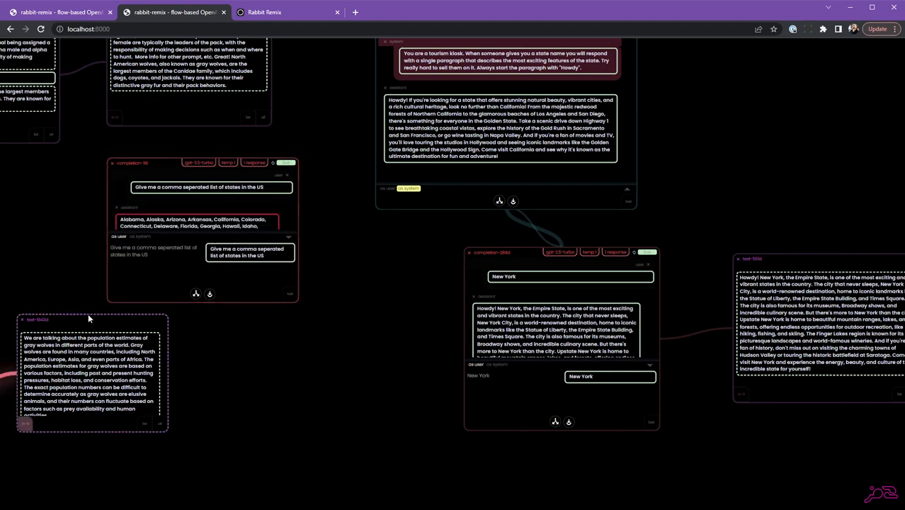
# - Move the gray wolf population text block lower, then make the states list completion block taller and shift it away from the kiosk flow
pyautogui.moveTo(80, 319); pyautogui.dragTo(74, 417)
pyautogui.moveTo(297, 301); pyautogui.dragTo(278, 345)
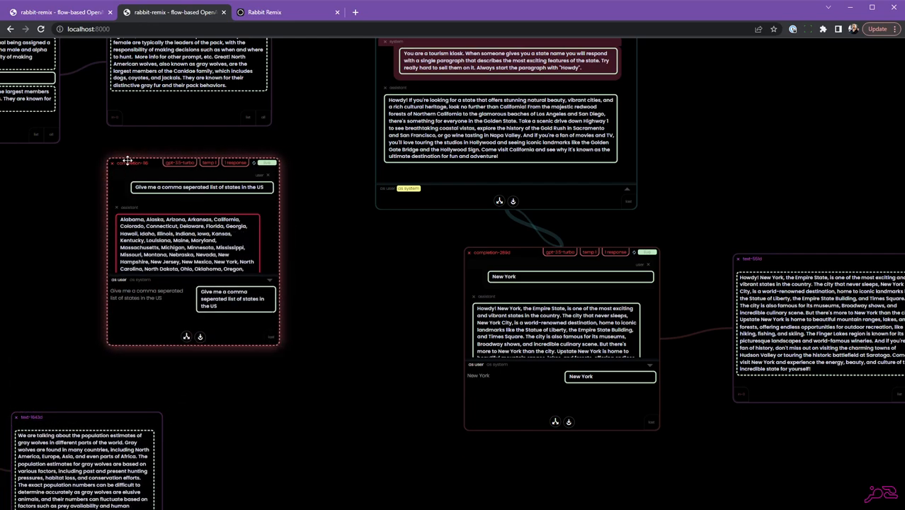
pyautogui.moveTo(110, 165); pyautogui.dragTo(63, 171)
# - Pull the states list reply out into its own text block between the two completion blocks and enlarge it
pyautogui.moveTo(104, 242); pyautogui.dragTo(299, 321)
pyautogui.moveTo(374, 394); pyautogui.dragTo(444, 409)
pyautogui.moveTo(357, 269); pyautogui.dragTo(319, 243)
# - Select California in the states list text block, and reposition and heighten the block to fit the whole list
pyautogui.click(328, 271)
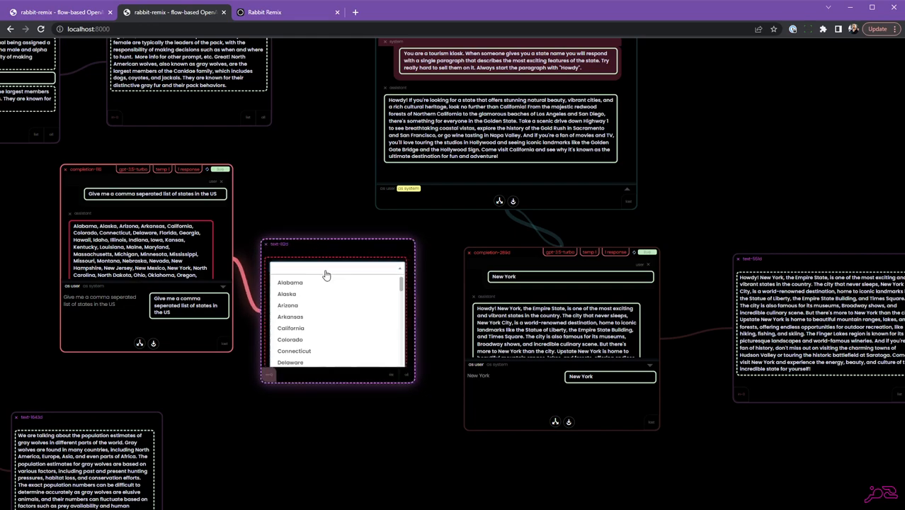
pyautogui.click(303, 327)
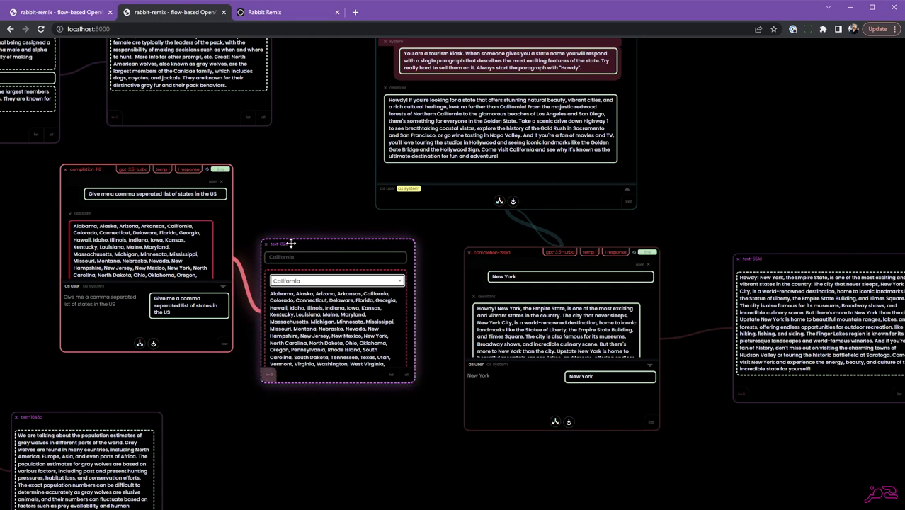
pyautogui.moveTo(290, 243); pyautogui.dragTo(289, 249)
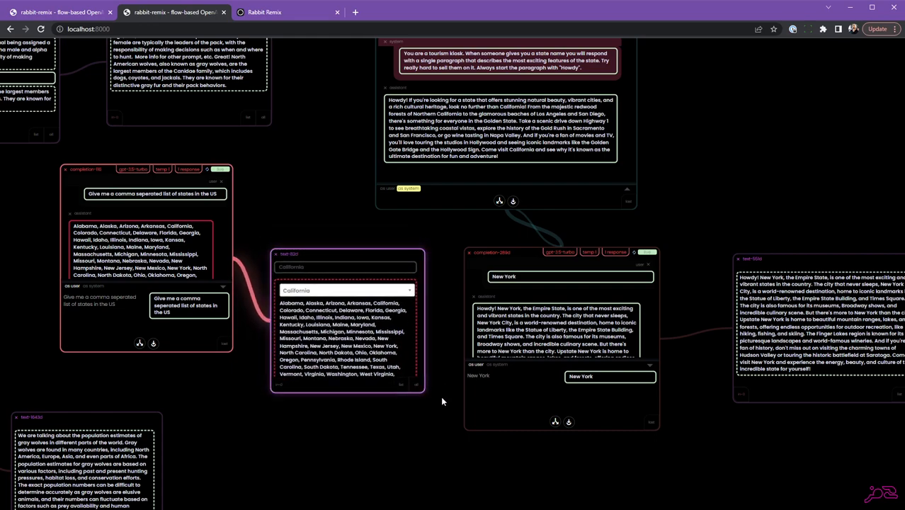
pyautogui.moveTo(426, 395); pyautogui.dragTo(420, 427)
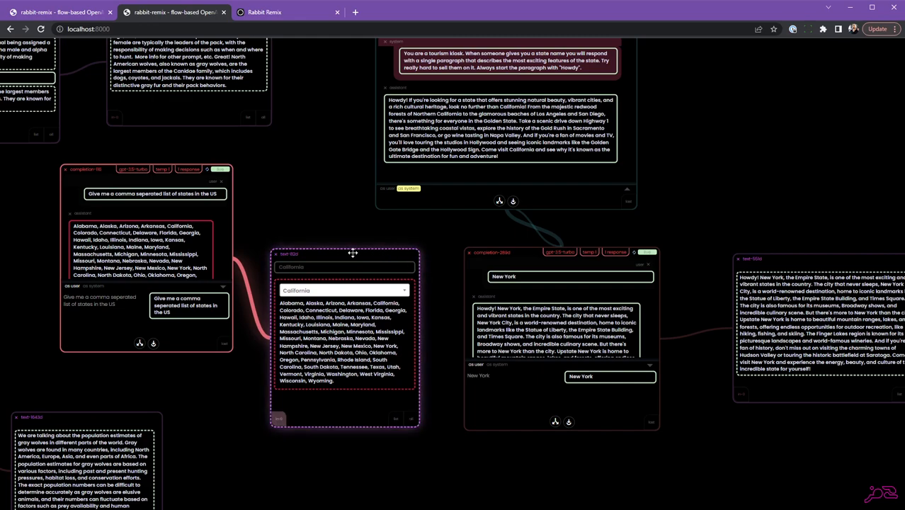
# - Link the selected state value to the kiosk completion block's New York user message, and switch the selected state to Alaska
pyautogui.moveTo(285, 267); pyautogui.dragTo(553, 390)
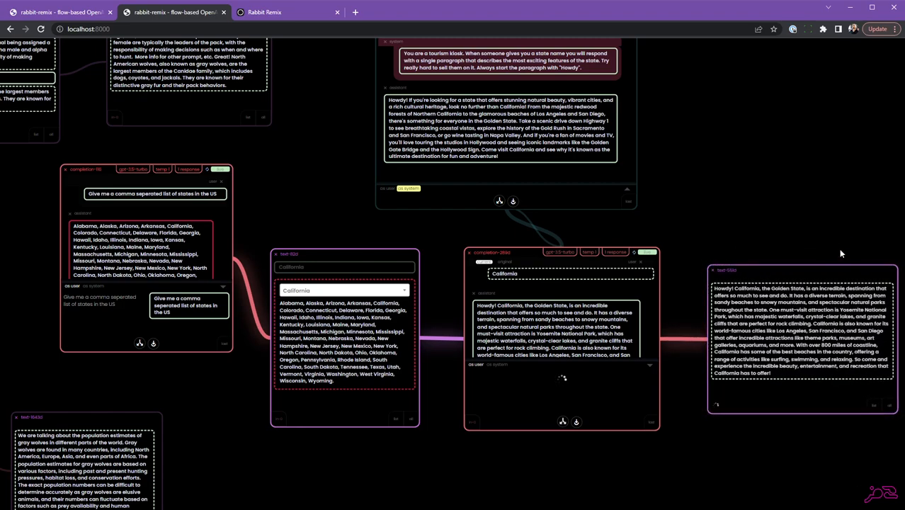
pyautogui.click(404, 296)
pyautogui.click(297, 316)
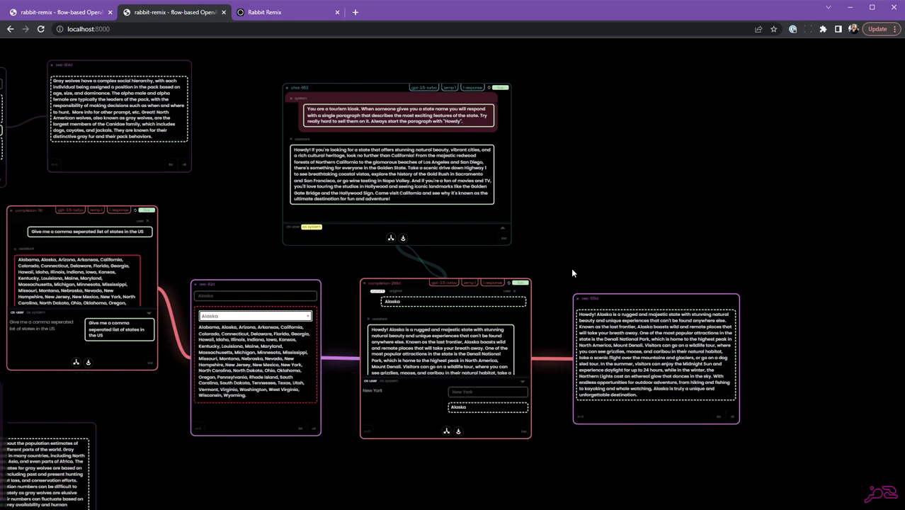
# - Examine the Alaska reply in the kiosk flow and the overall layout of linked blocks across the canvas
pyautogui.moveTo(574, 273); pyautogui.dragTo(585, 273)
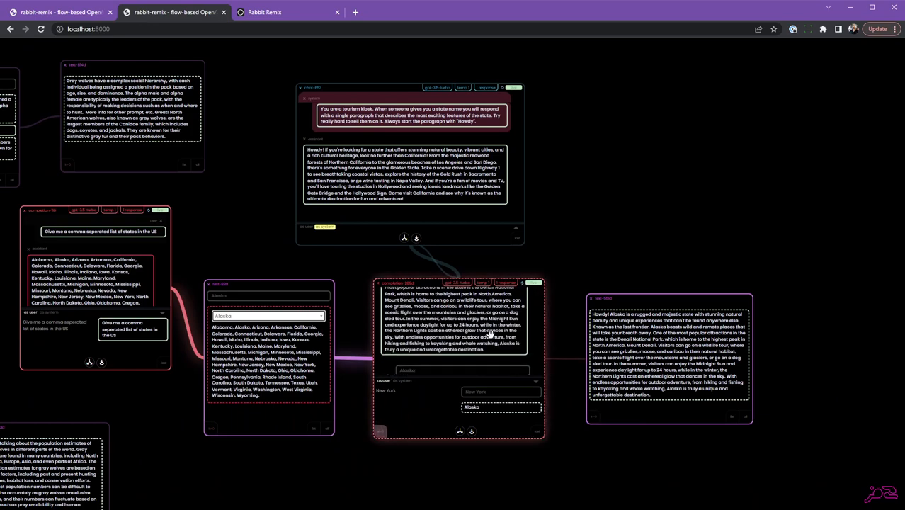
pyautogui.scroll(-2, 585, 272)
pyautogui.moveTo(590, 269); pyautogui.dragTo(665, 255)
pyautogui.scroll(-2, 681, 261)
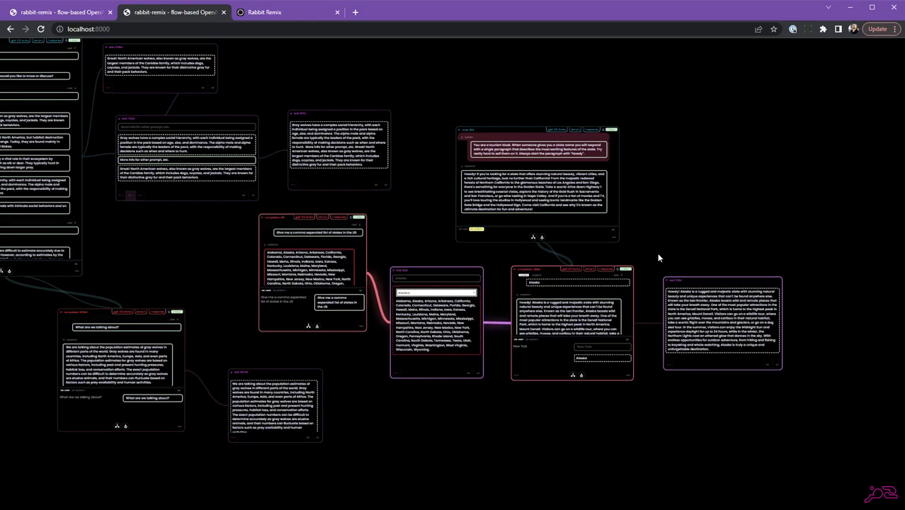
pyautogui.scroll(-3, 659, 254)
pyautogui.moveTo(446, 221); pyautogui.dragTo(508, 244)
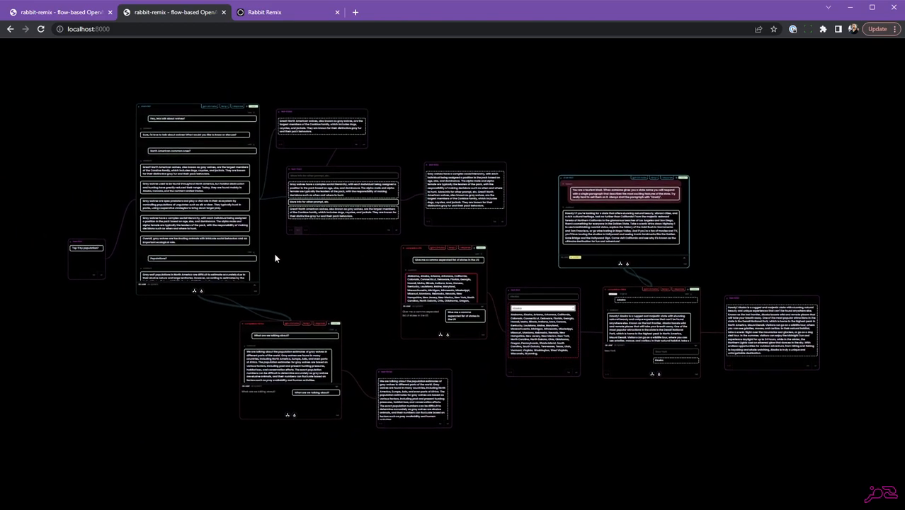
pyautogui.scroll(10, 280, 257)
pyautogui.moveTo(284, 258); pyautogui.dragTo(333, 279)
pyautogui.scroll(-7, 492, 288)
pyautogui.moveTo(543, 237); pyautogui.dragTo(520, 234)
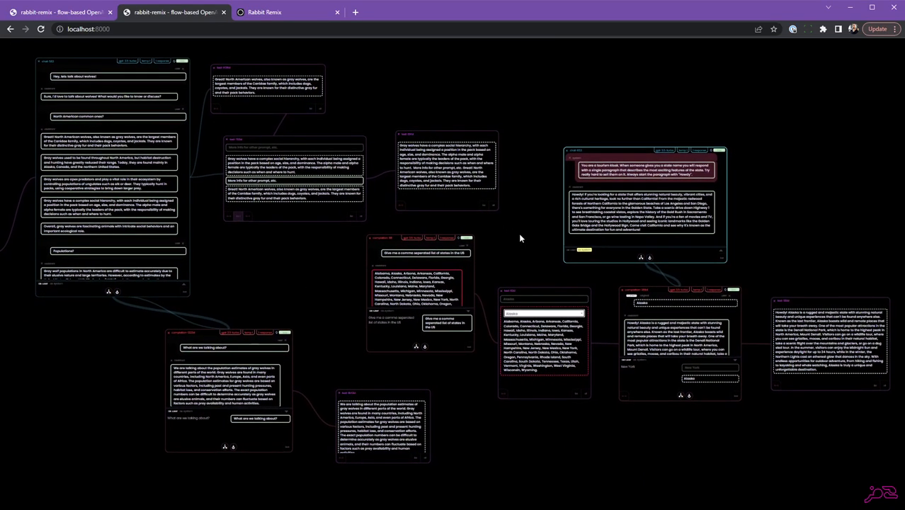
pyautogui.scroll(-2, 511, 245)
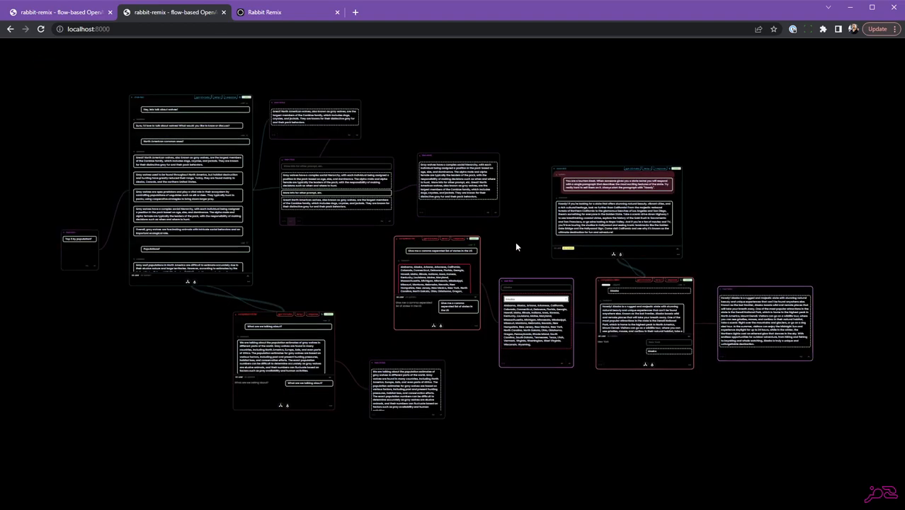
pyautogui.scroll(3, 685, 184)
pyautogui.scroll(-2, 780, 210)
pyautogui.scroll(-2, 447, 196)
pyautogui.moveTo(462, 192); pyautogui.dragTo(492, 234)
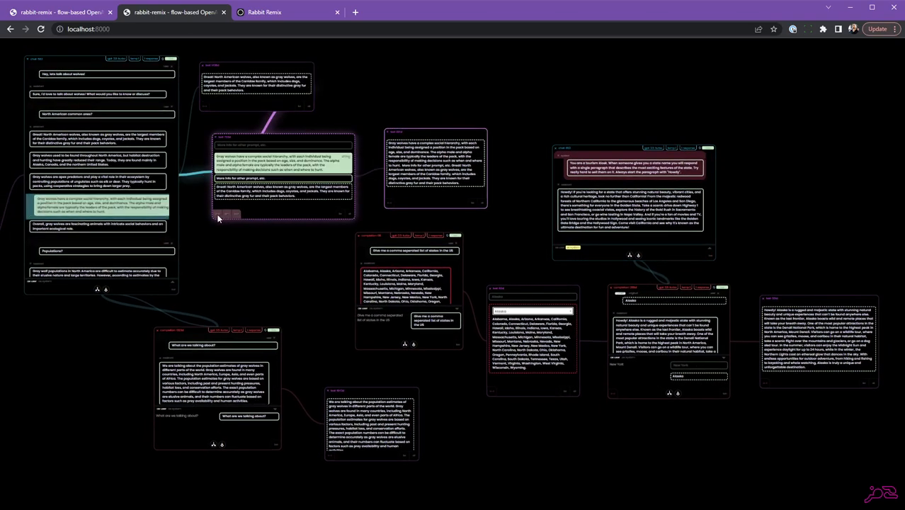
# - Inspect the source links of the combined gray wolf text block and how they trace across the flow
pyautogui.click(236, 215)
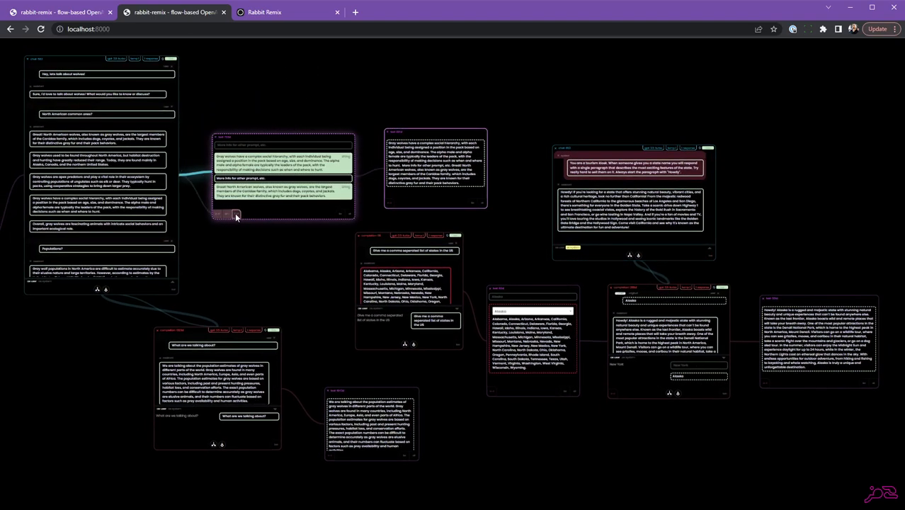
pyautogui.scroll(-3, 297, 273)
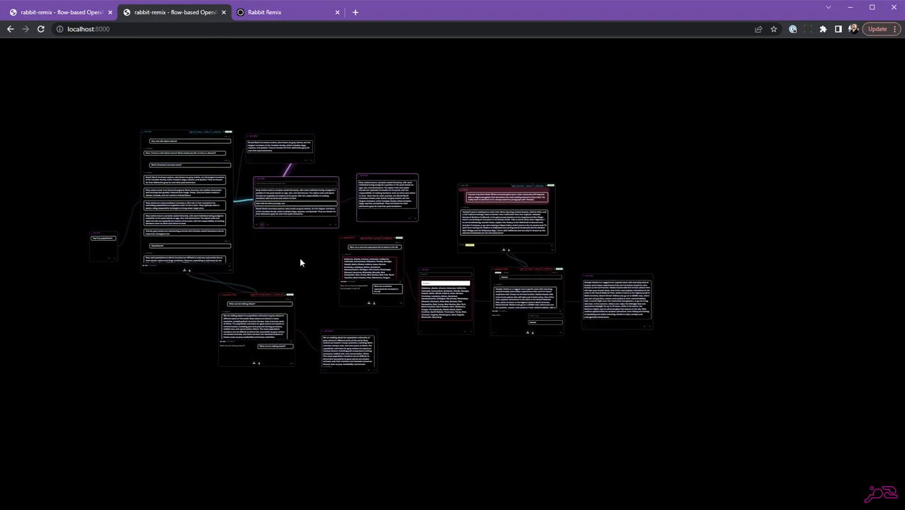
pyautogui.scroll(3, 300, 259)
pyautogui.moveTo(300, 260)
pyautogui.mouseDown()
pyautogui.moveTo(320, 267)
pyautogui.moveTo(309, 266)
pyautogui.mouseUp()
pyautogui.scroll(-2, 320, 266)
pyautogui.scroll(3, 325, 266)
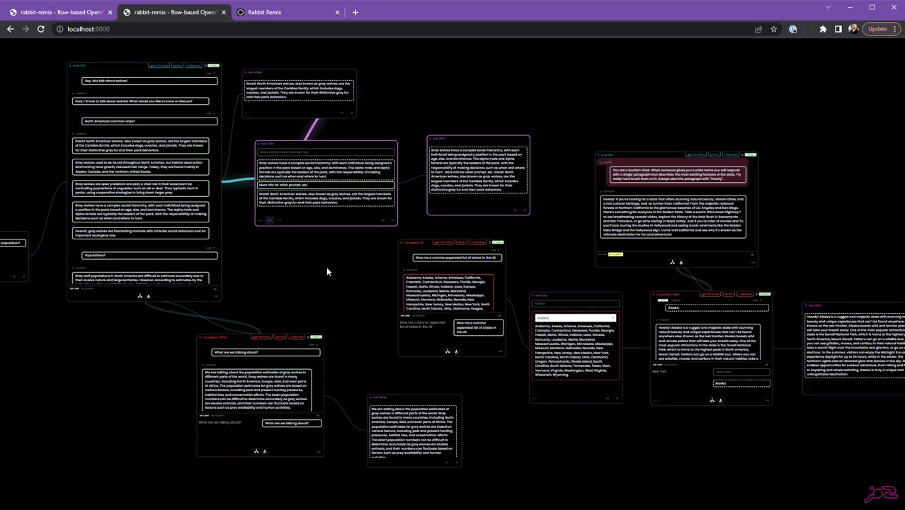
# - View the Rabbit Remix website's home page and return to the canvas with the linked blocks
pyautogui.click(270, 17)
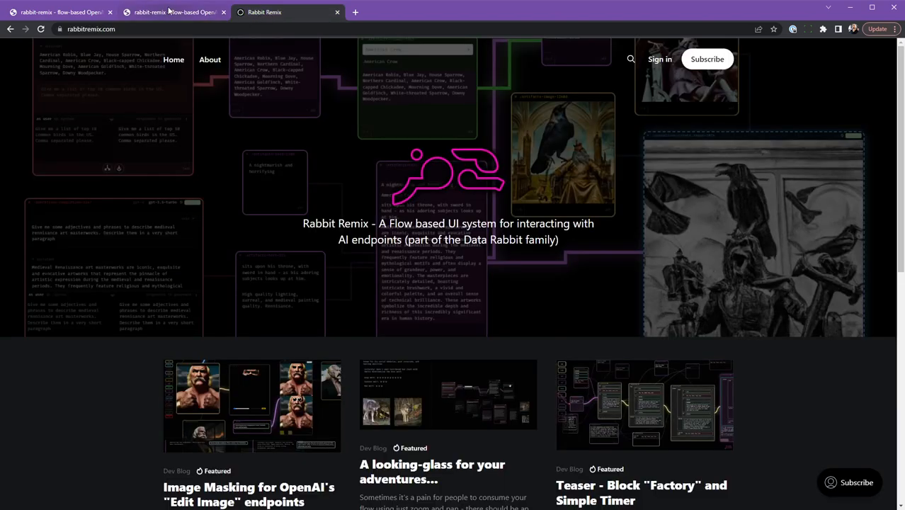
pyautogui.click(169, 13)
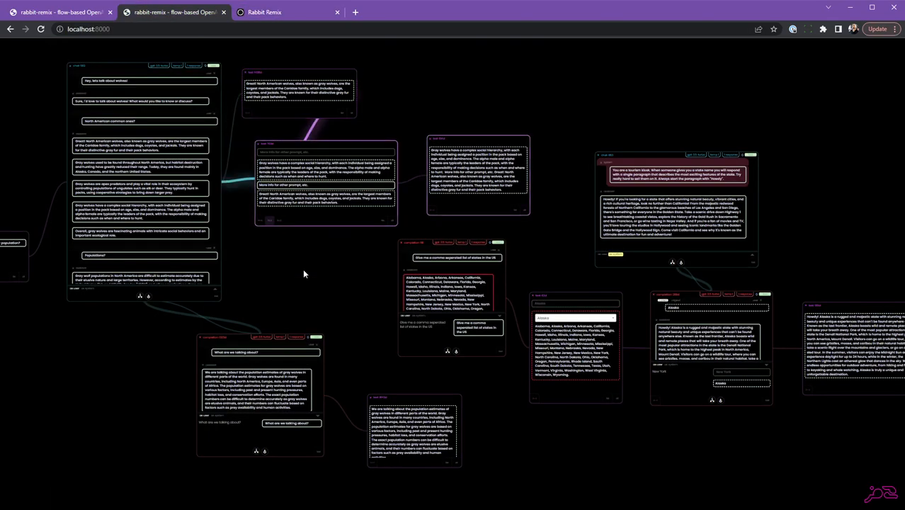
pyautogui.moveTo(303, 269); pyautogui.dragTo(322, 283)
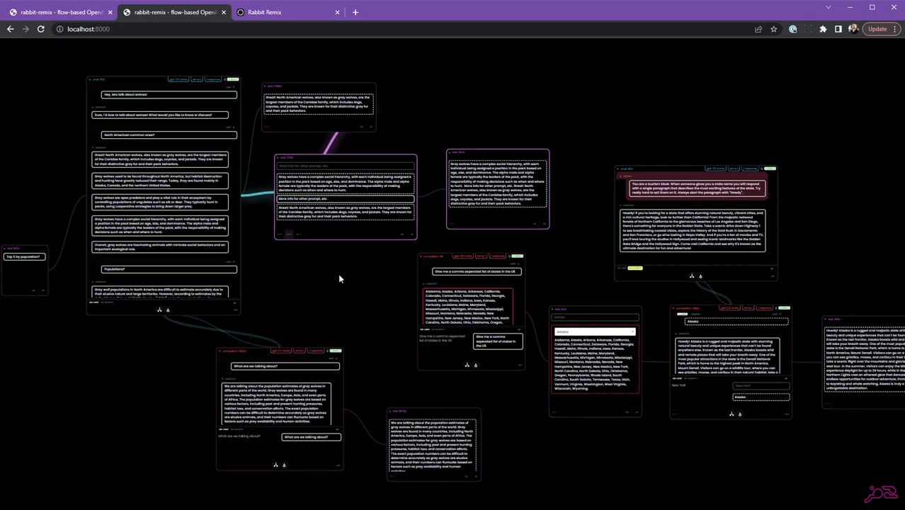